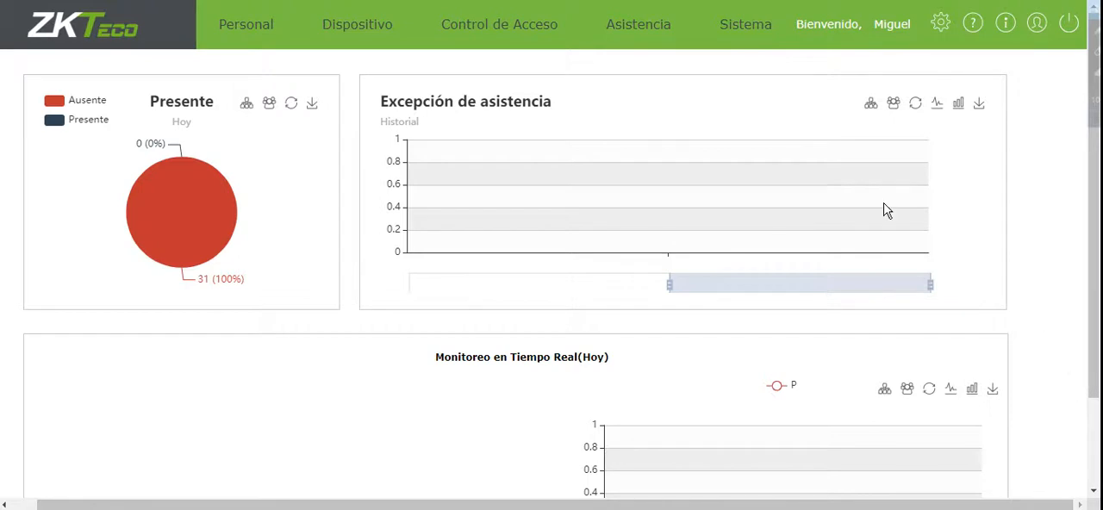
# Open the attendance module and review the basic configuration, weekend and calculation settings of the global rule.
pyautogui.click(639, 42)
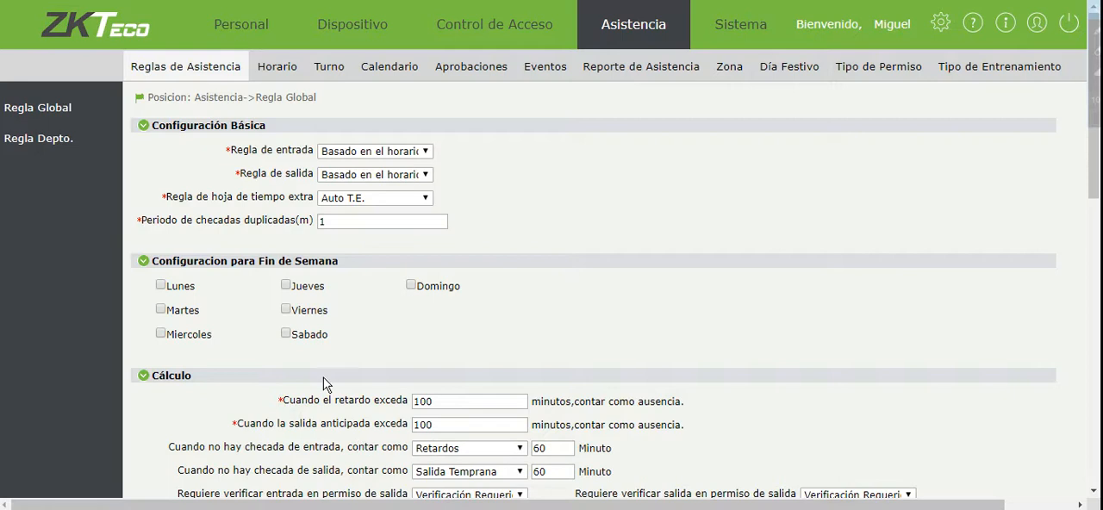
pyautogui.scroll(-2, 323, 377)
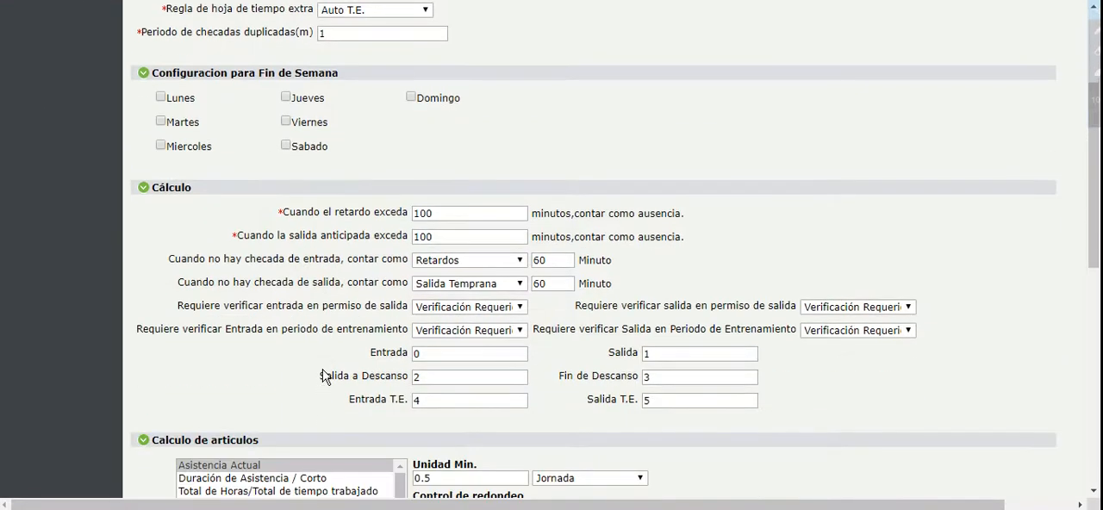
pyautogui.scroll(2, 323, 377)
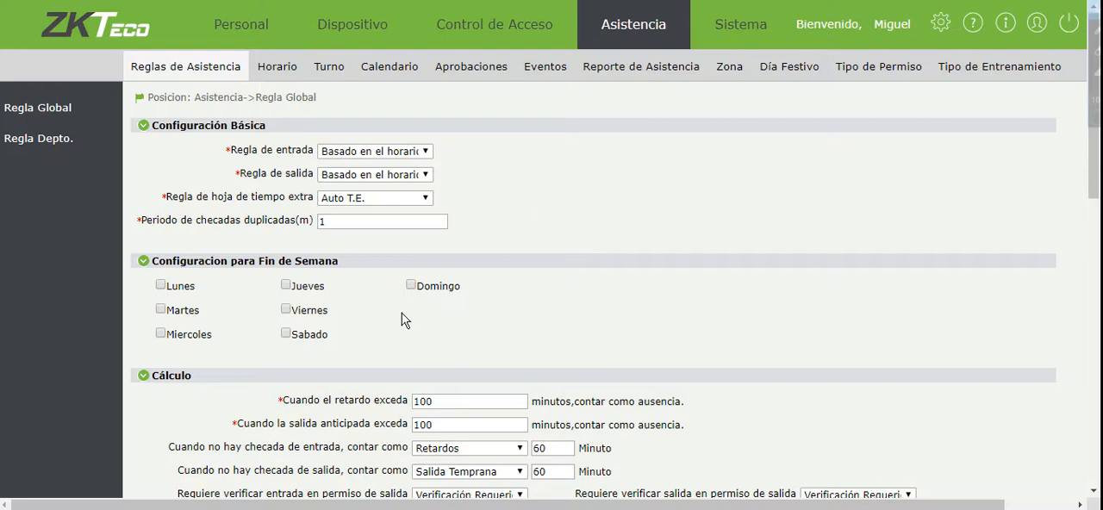
pyautogui.scroll(-1, 781, 398)
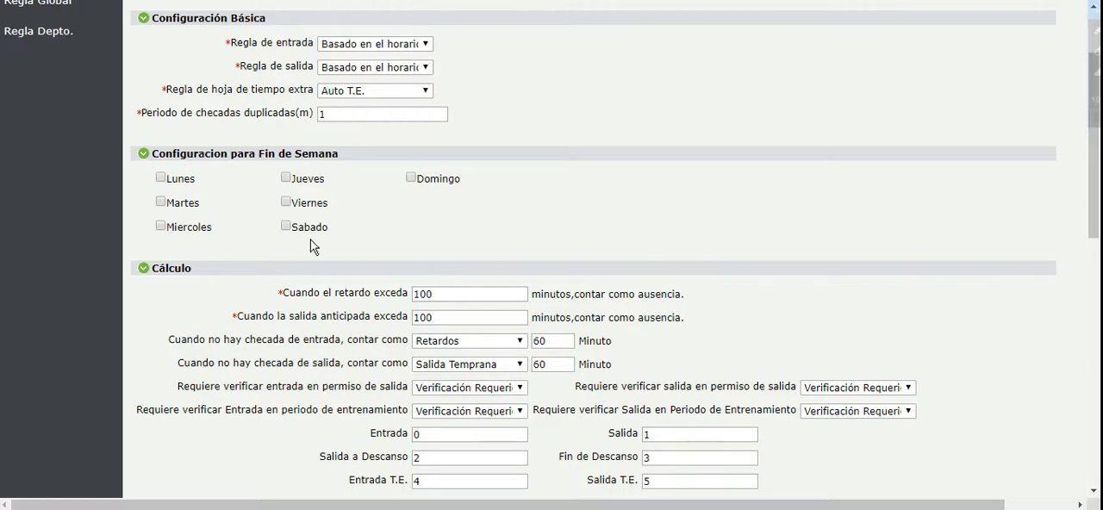
pyautogui.scroll(2, 315, 249)
pyautogui.scroll(-1, 346, 457)
pyautogui.scroll(1, 346, 456)
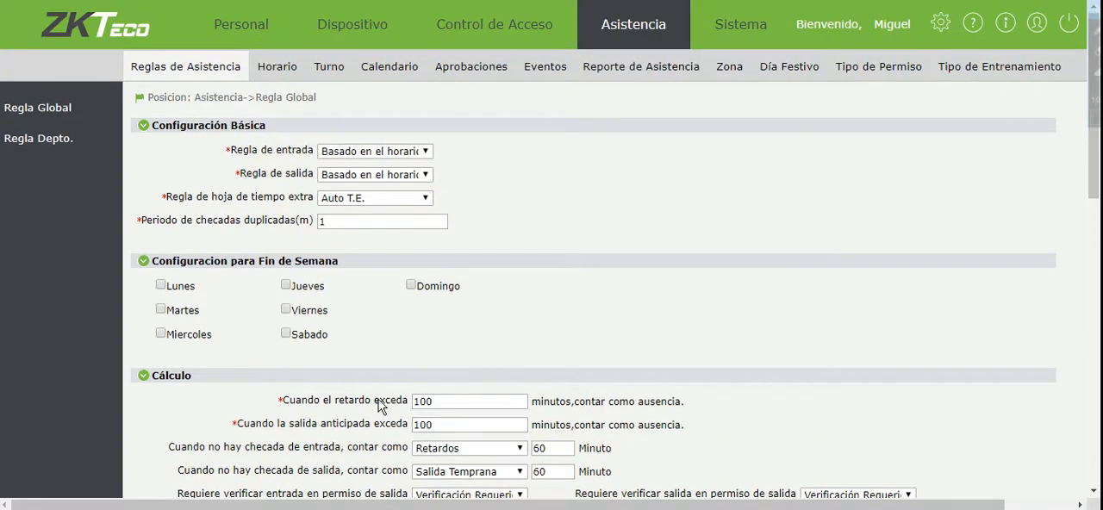
# Start a new attendance timetable (Horario) and name it 06AM-02PM.
pyautogui.click(278, 74)
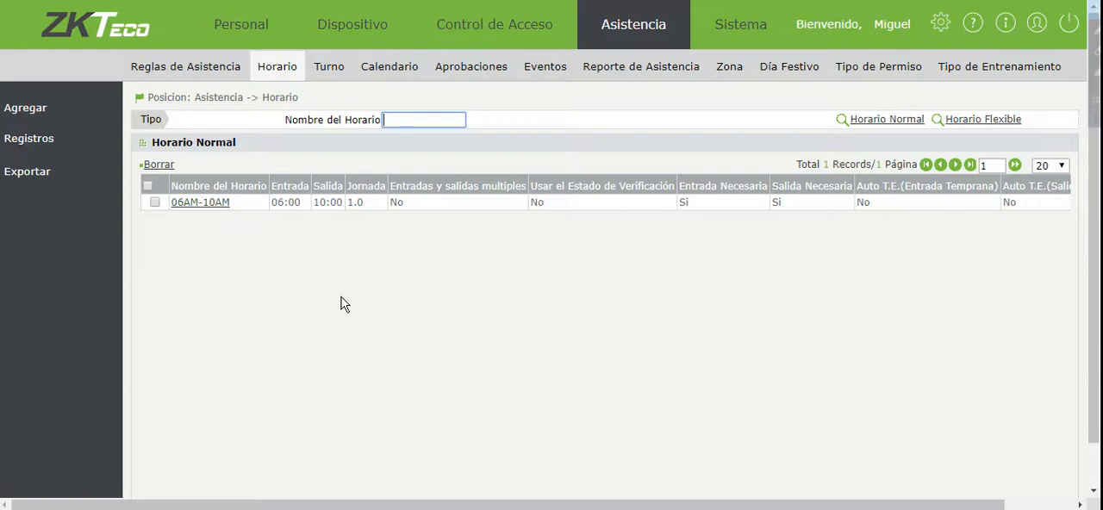
pyautogui.click(27, 110)
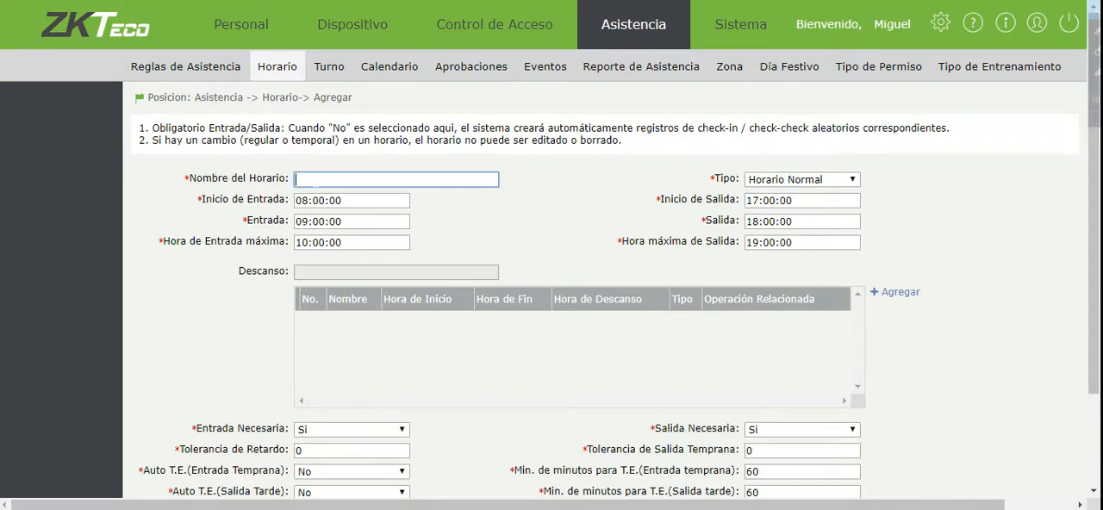
pyautogui.write('06AM-02PM')
pyautogui.press('Left')
pyautogui.hotkey('shift', 'Left')
pyautogui.hotkey('shift', 'Left')
pyautogui.write('14')
pyautogui.hotkey('shift', 'Left')
pyautogui.hotkey('shift', 'Left')
pyautogui.write('02')
# Set the timetable's Inicio de Entrada to 05:00:00 and its Entrada to 06:00:00.
pyautogui.click(306, 202)
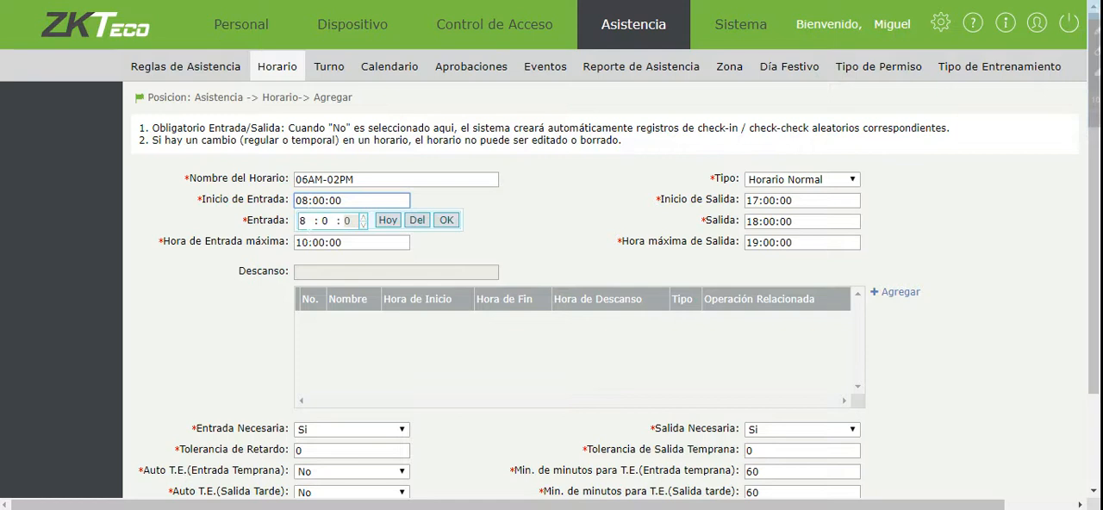
pyautogui.click(306, 221)
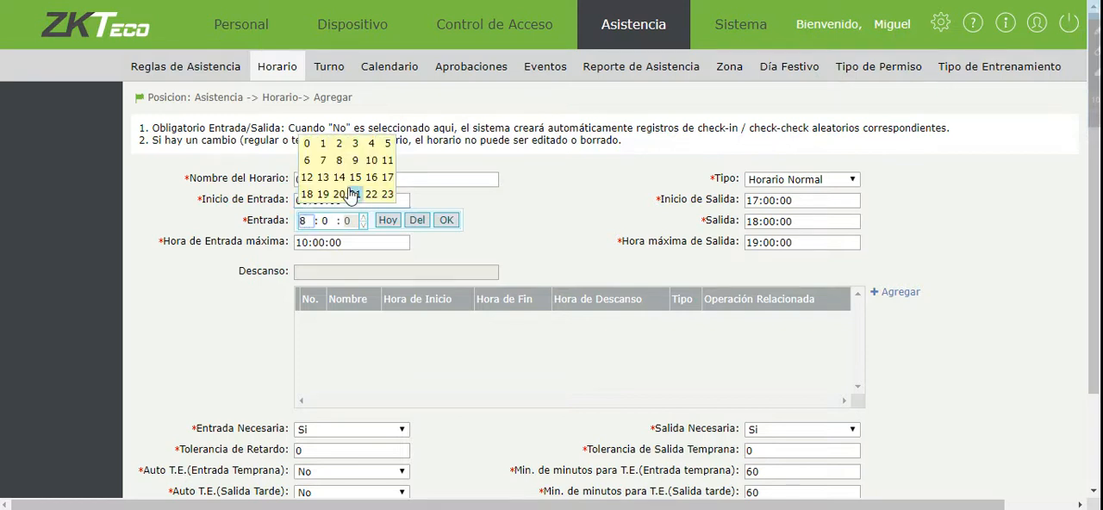
pyautogui.click(387, 145)
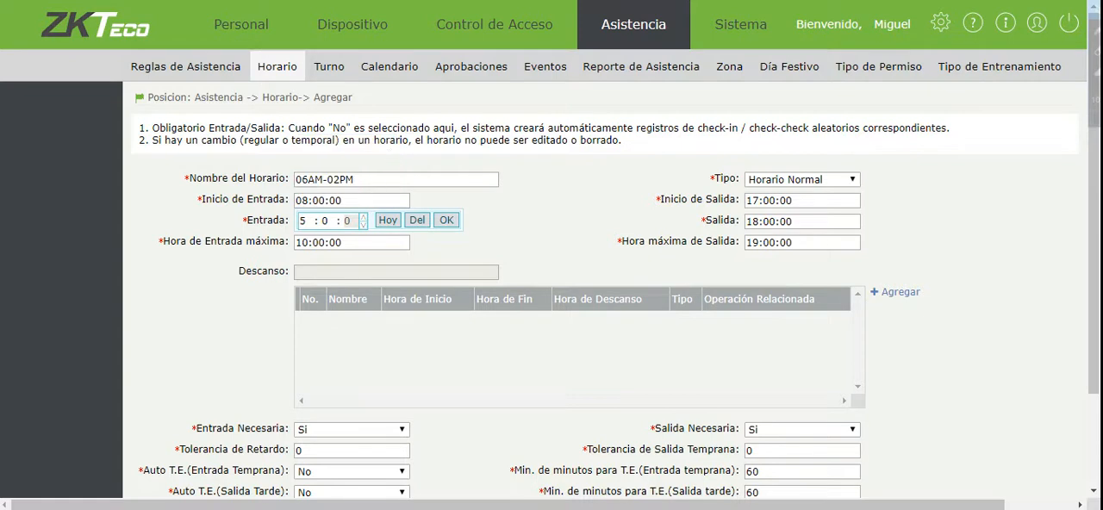
pyautogui.click(446, 219)
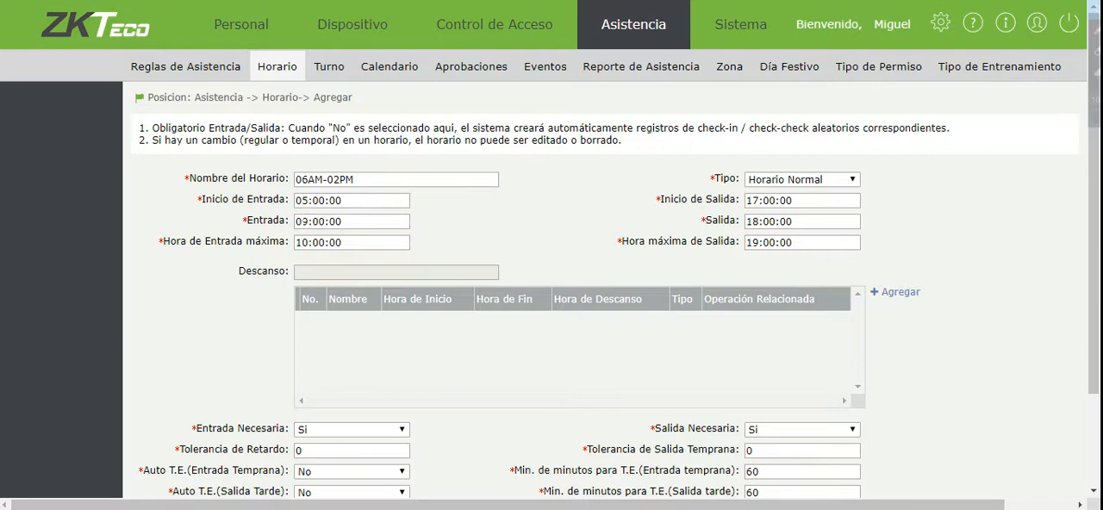
pyautogui.click(305, 222)
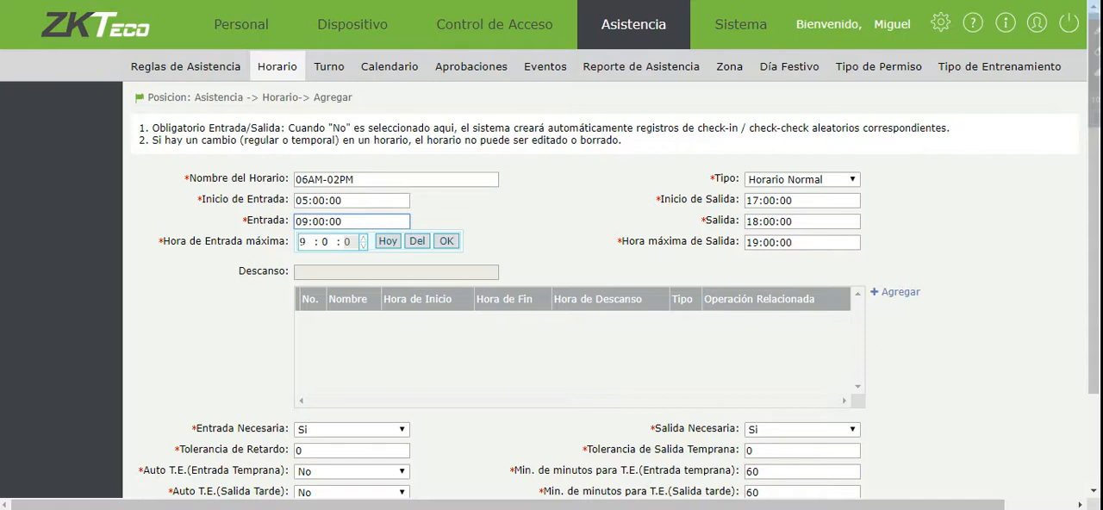
pyautogui.click(305, 242)
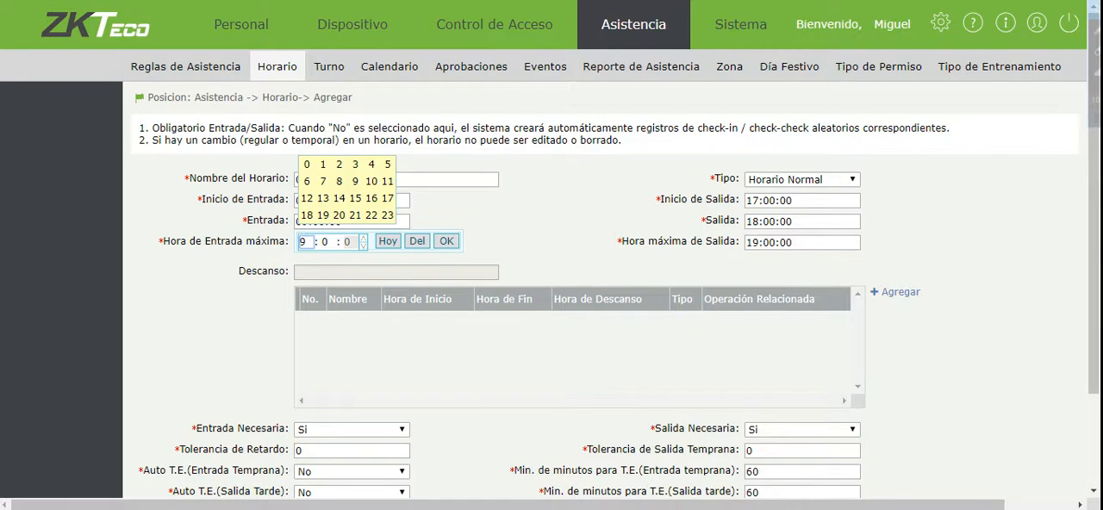
pyautogui.click(307, 181)
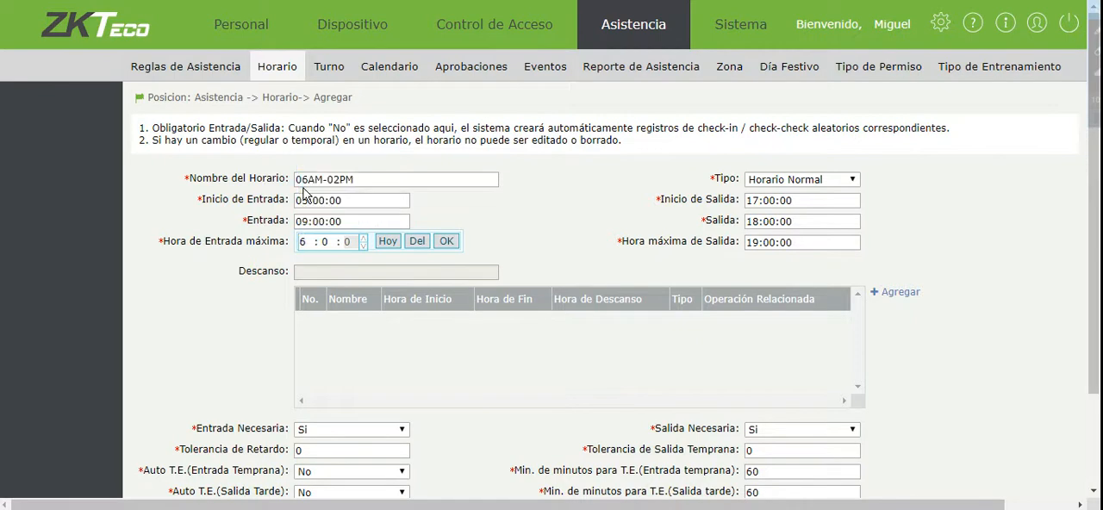
pyautogui.click(445, 243)
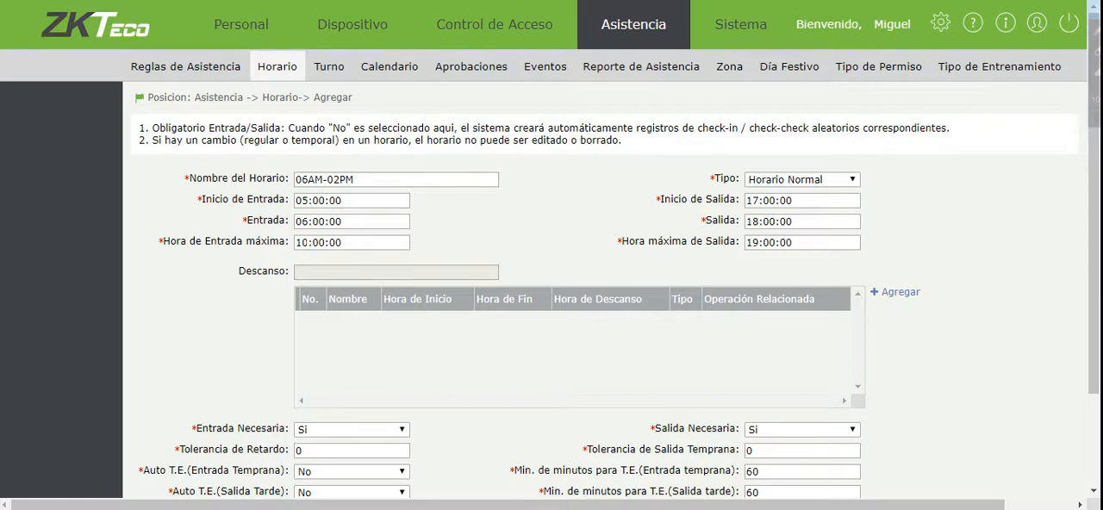
# Set the timetable's Hora de Entrada máxima to 07:30:00.
pyautogui.click(351, 242)
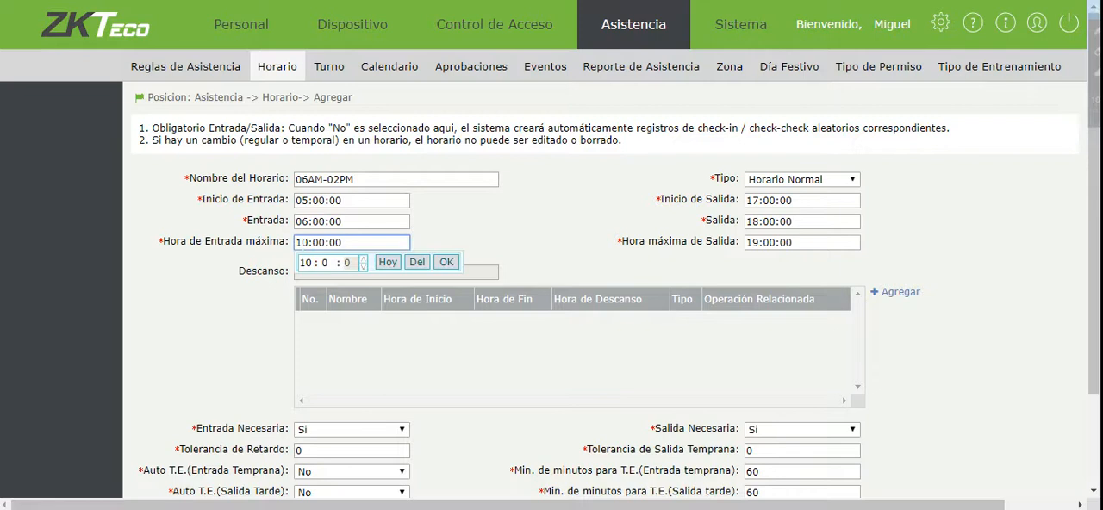
pyautogui.click(306, 263)
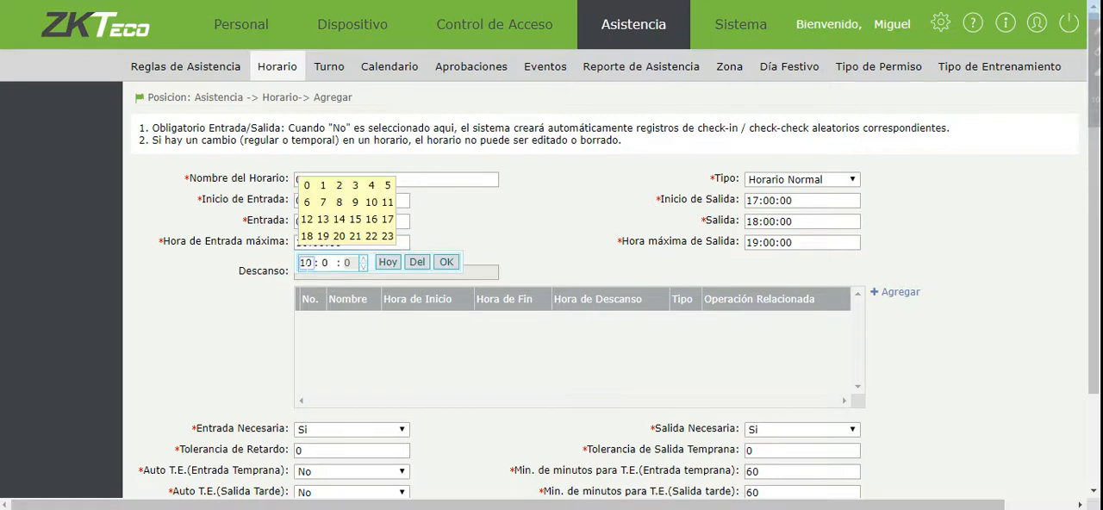
pyautogui.click(323, 203)
pyautogui.click(326, 263)
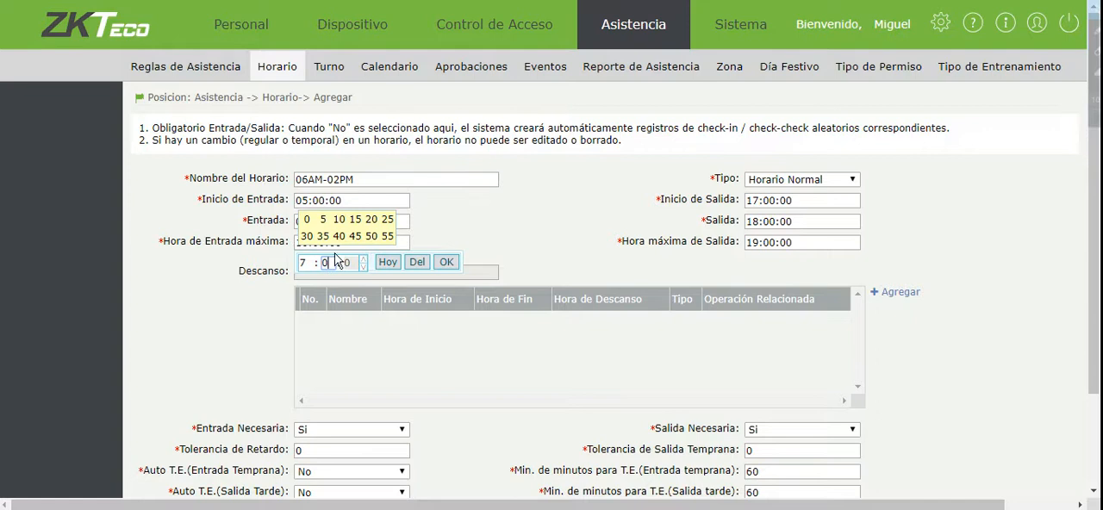
pyautogui.click(307, 236)
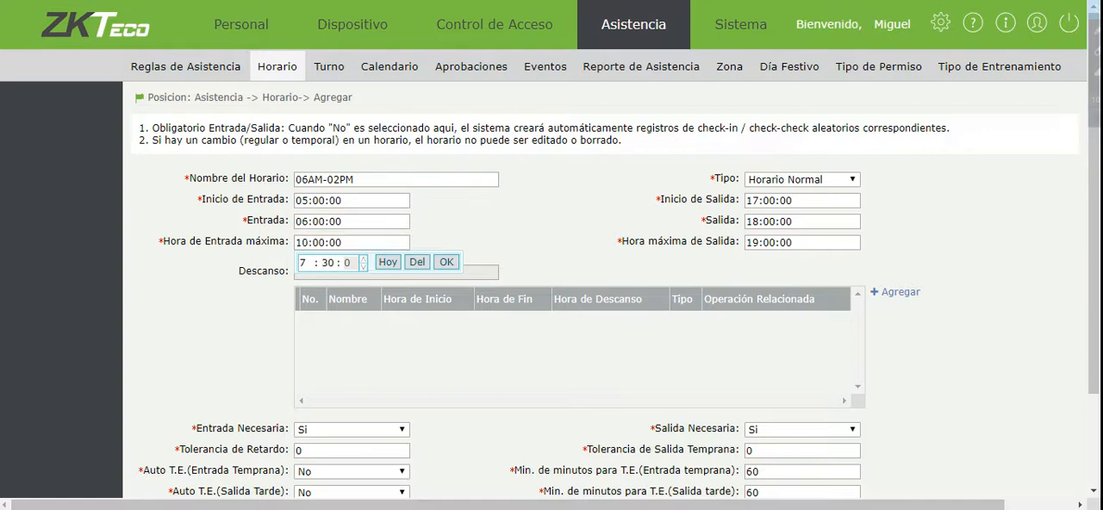
pyautogui.click(447, 262)
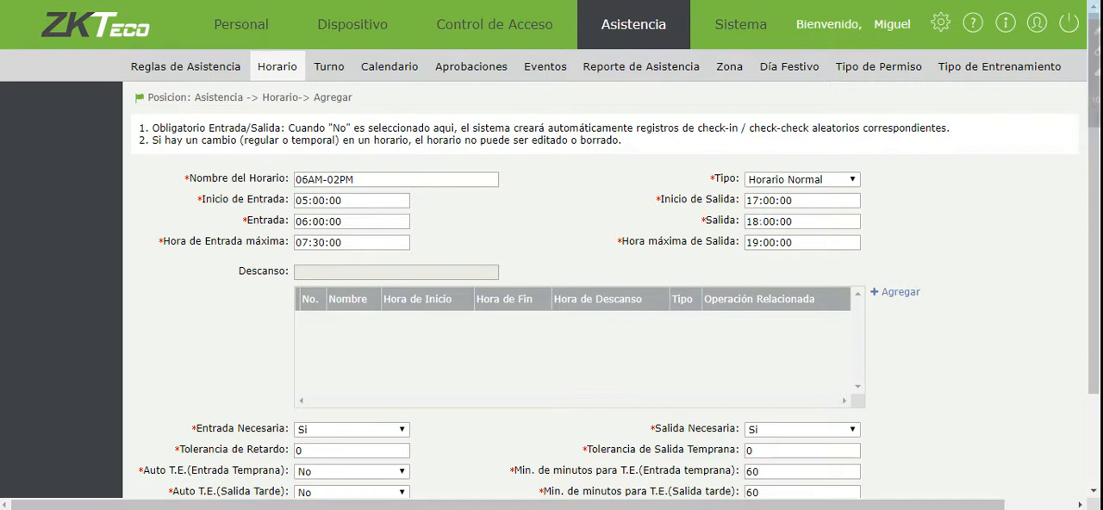
# Set the timetable's Salida to 14:00:00 and its Inicio de Salida to 13:30:00.
pyautogui.click(763, 222)
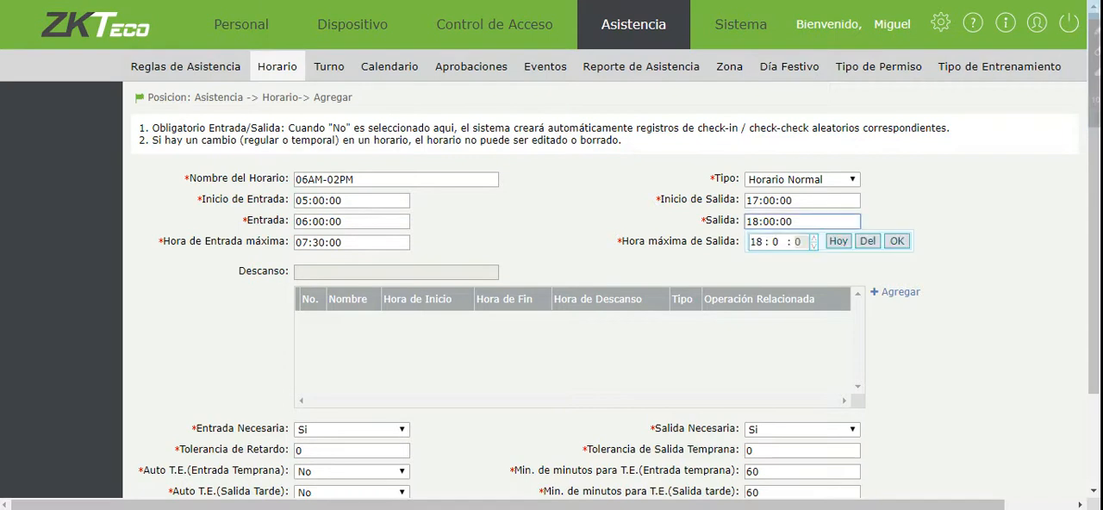
pyautogui.click(756, 242)
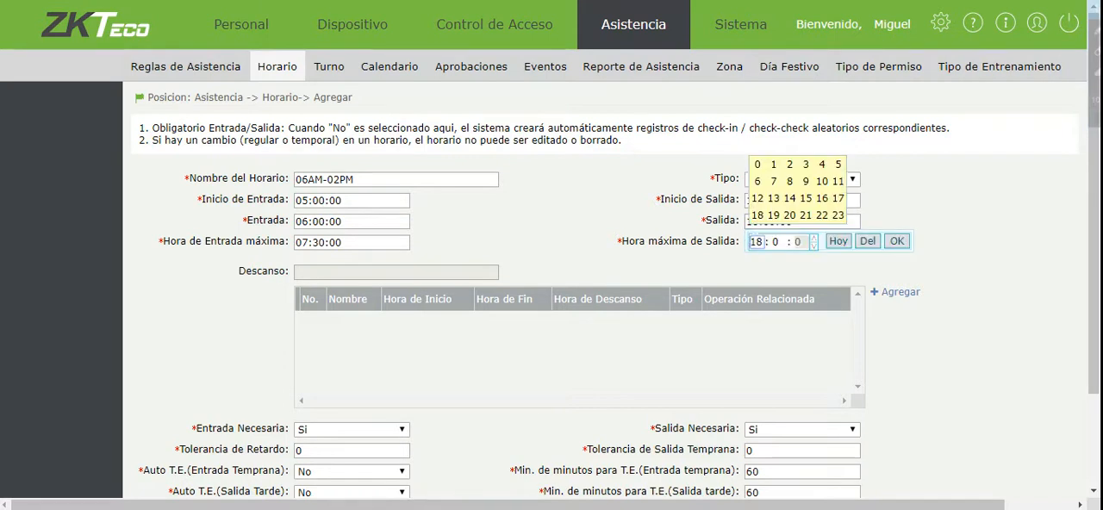
pyautogui.click(773, 215)
pyautogui.click(897, 243)
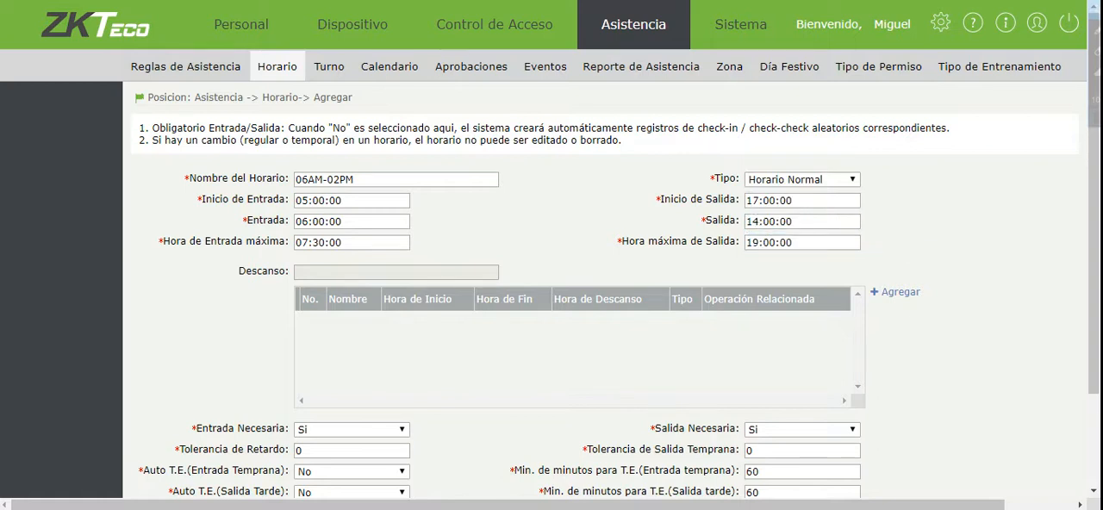
pyautogui.click(757, 201)
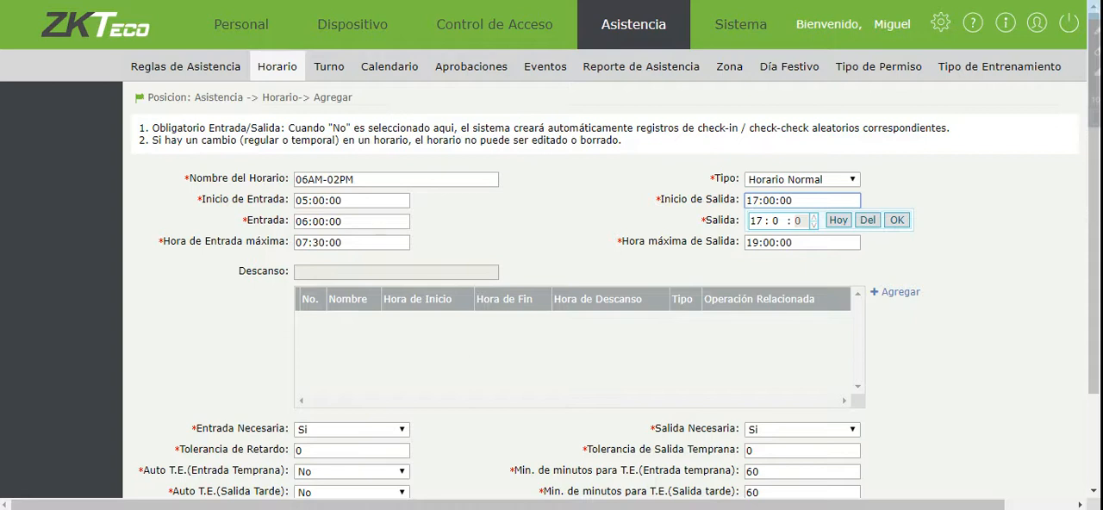
pyautogui.click(757, 221)
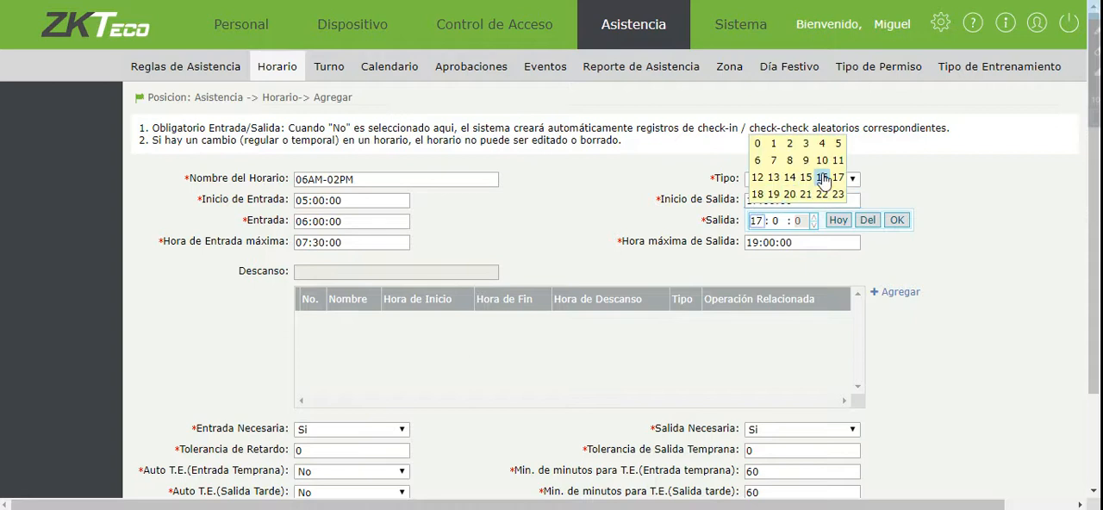
pyautogui.click(773, 181)
pyautogui.click(775, 220)
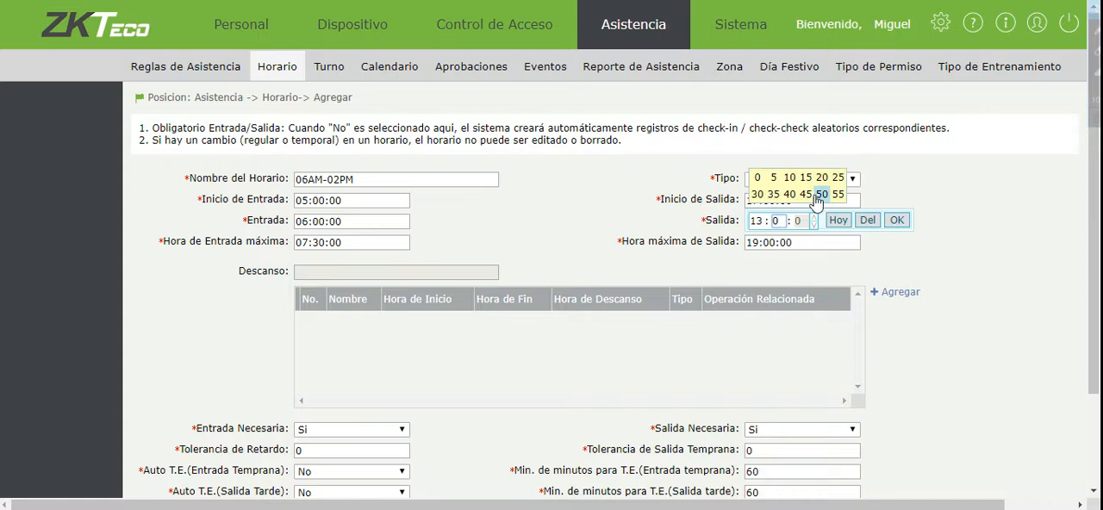
pyautogui.click(756, 195)
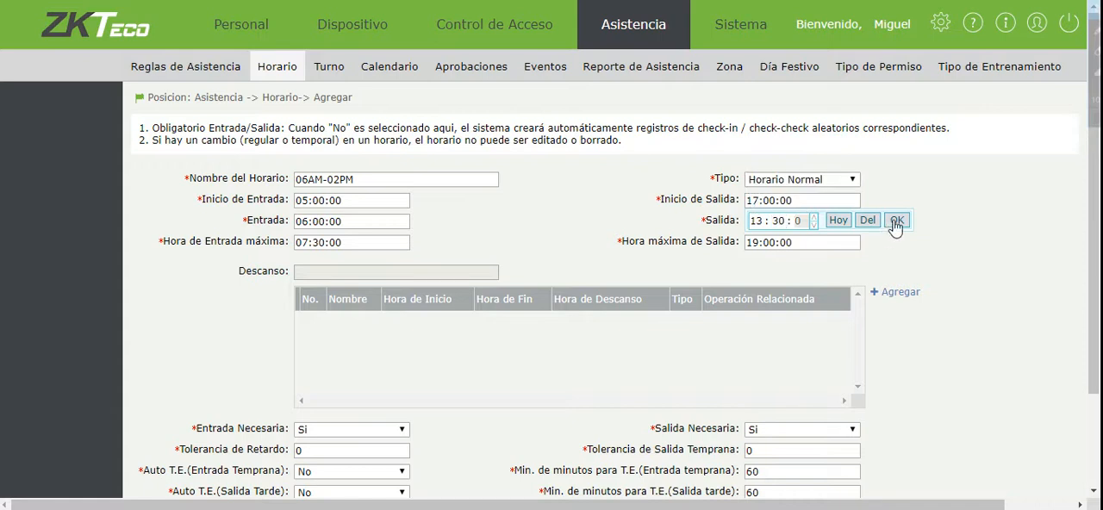
pyautogui.click(896, 220)
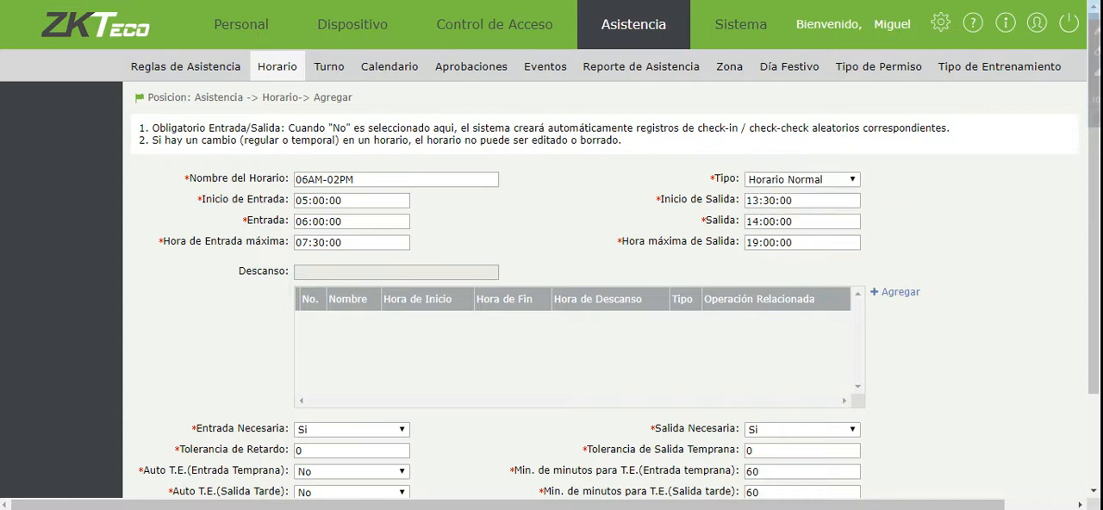
# Set the timetable's Hora máxima de Salida to 15:00:00.
pyautogui.click(747, 221)
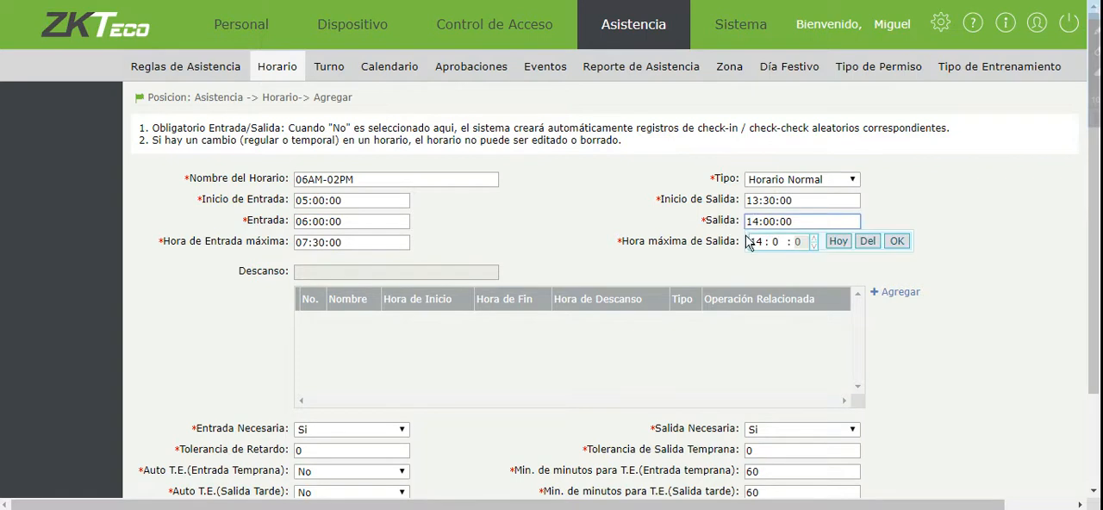
pyautogui.click(929, 233)
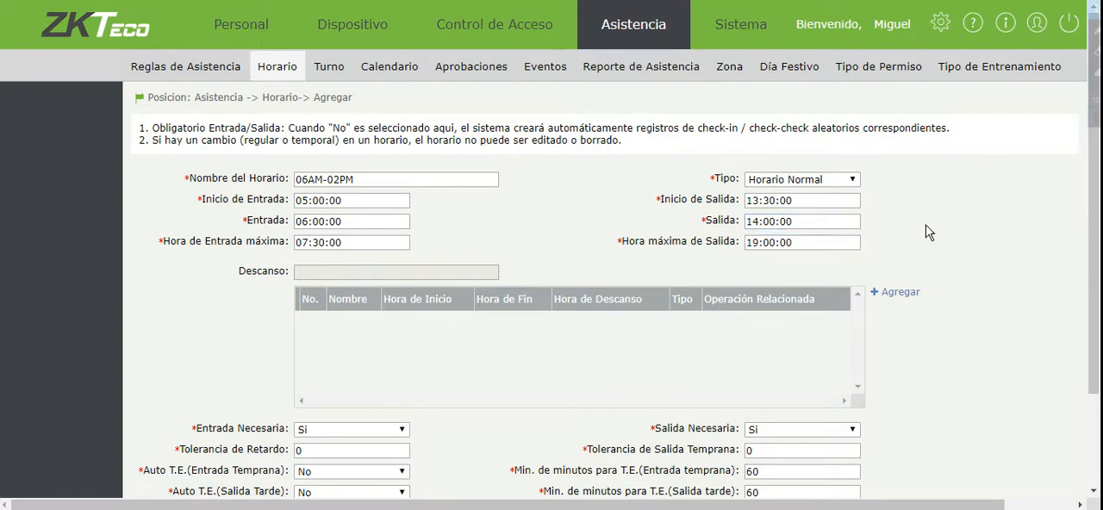
pyautogui.click(748, 243)
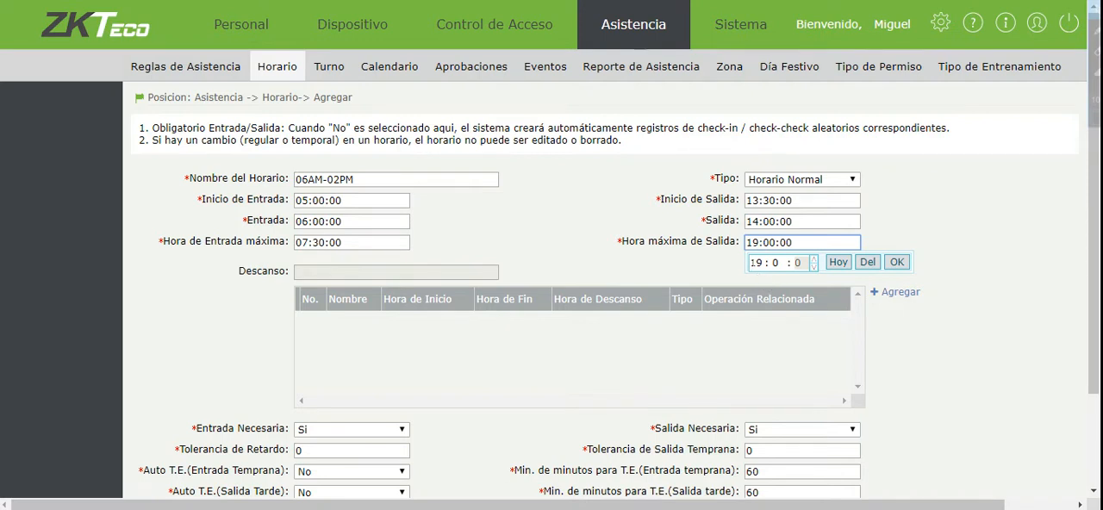
pyautogui.click(756, 263)
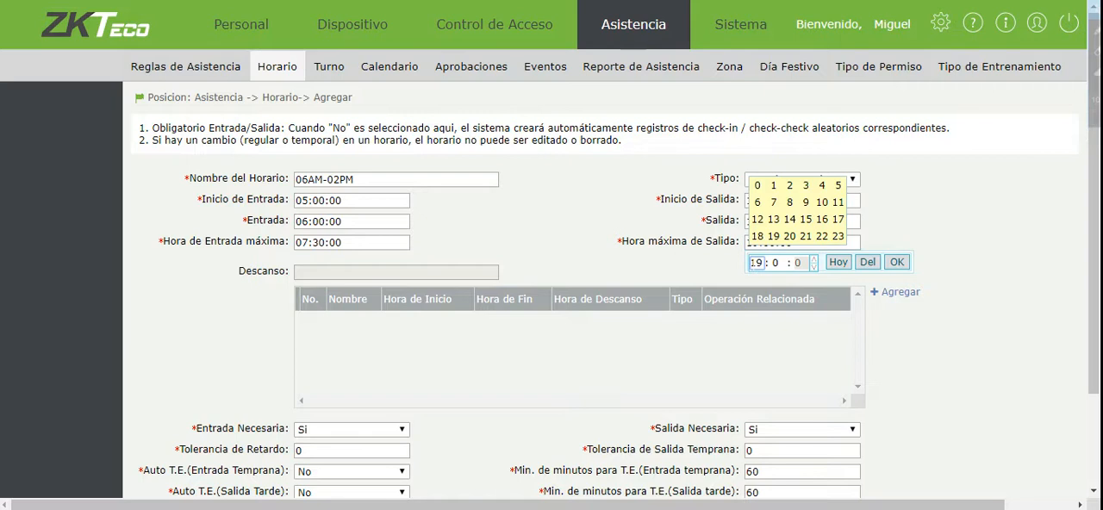
pyautogui.click(804, 221)
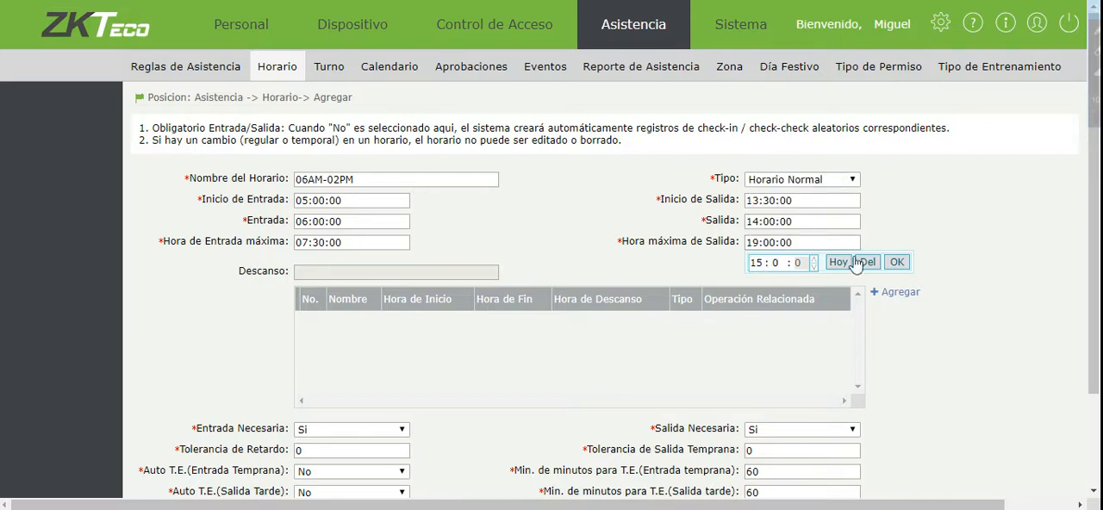
pyautogui.click(896, 262)
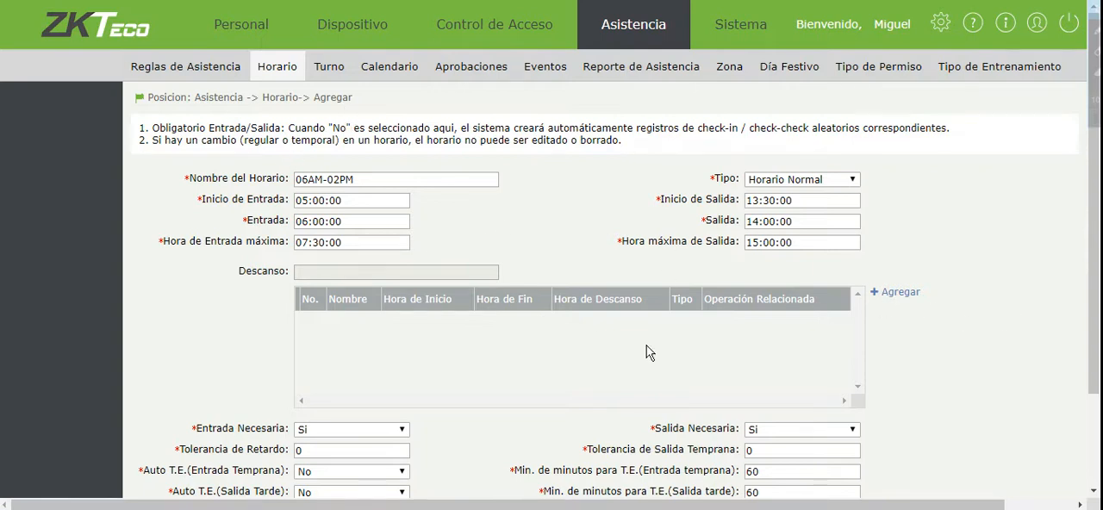
pyautogui.scroll(-3, 902, 377)
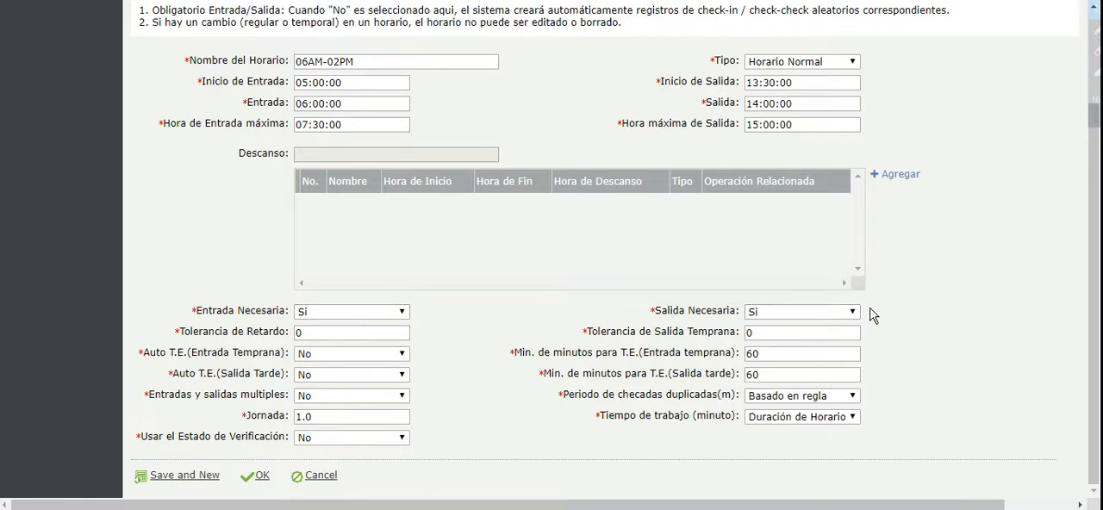
# Set both Tolerancia de Retardo and Tolerancia de Salida Temprana to 5 and save the 06AM-02PM timetable.
pyautogui.moveTo(321, 333); pyautogui.dragTo(234, 331)
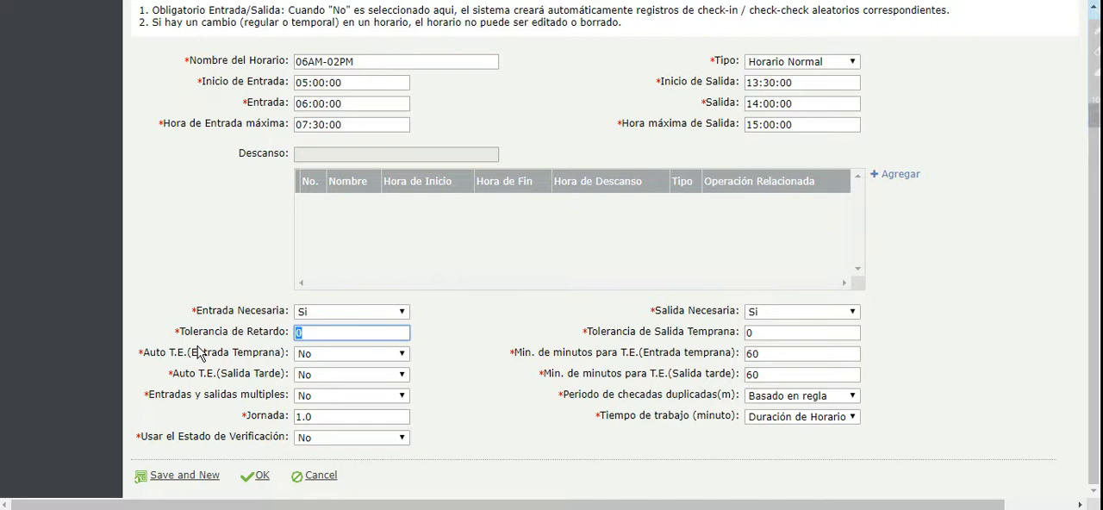
pyautogui.write('5')
pyautogui.press('Tab')
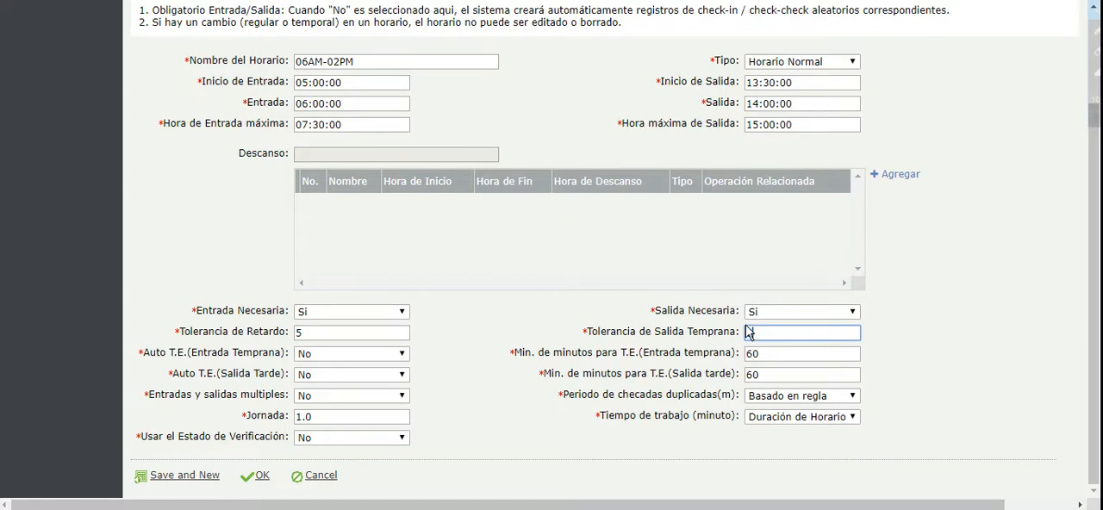
pyautogui.write('5')
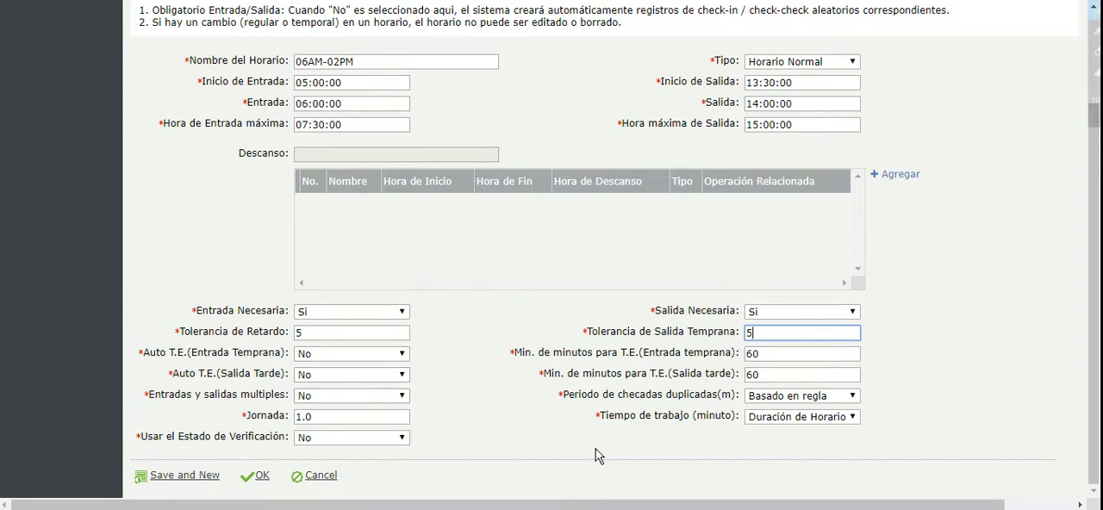
pyautogui.click(261, 476)
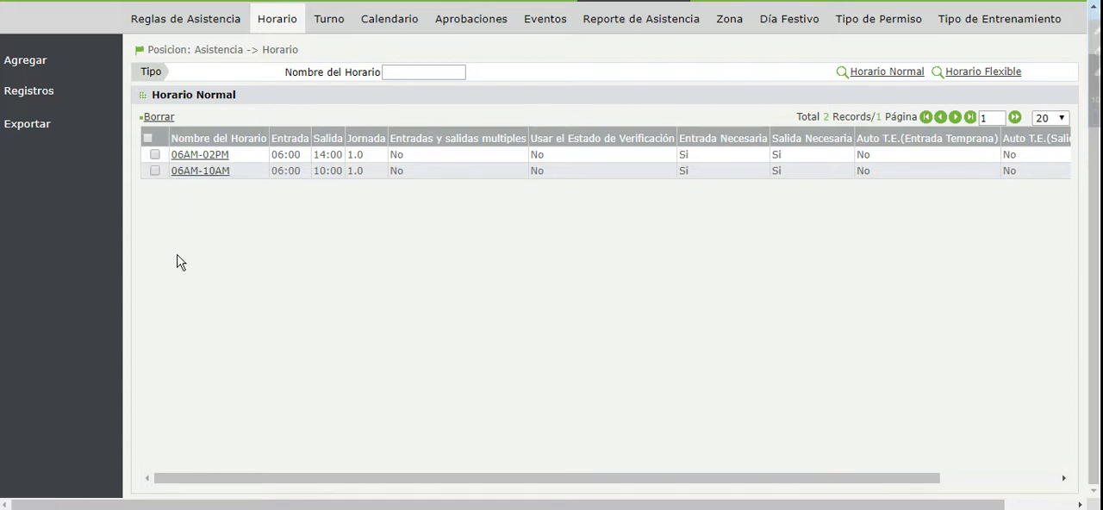
# Add a new normal timetable and name it 02PM-10PM.
pyautogui.click(39, 62)
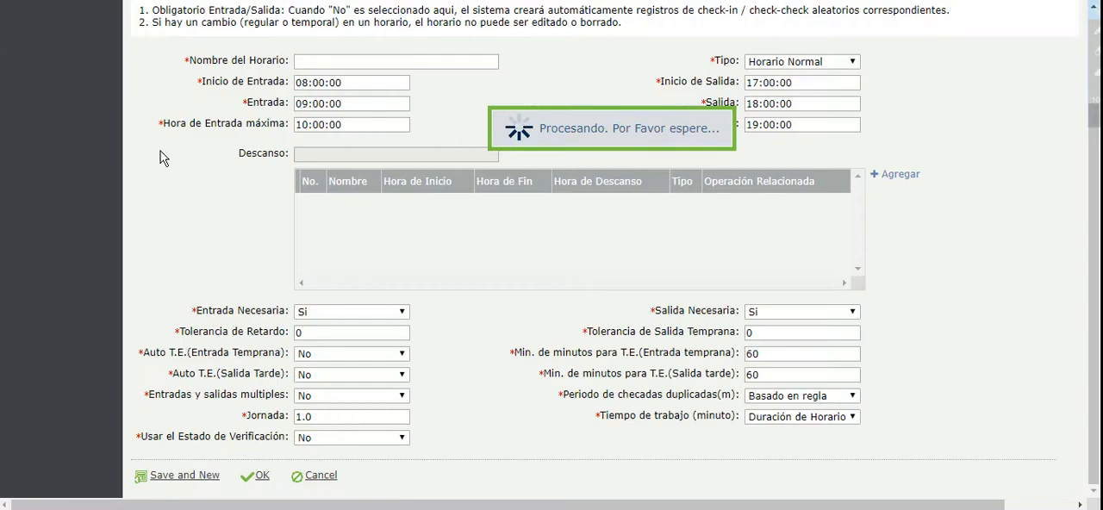
pyautogui.click(362, 62)
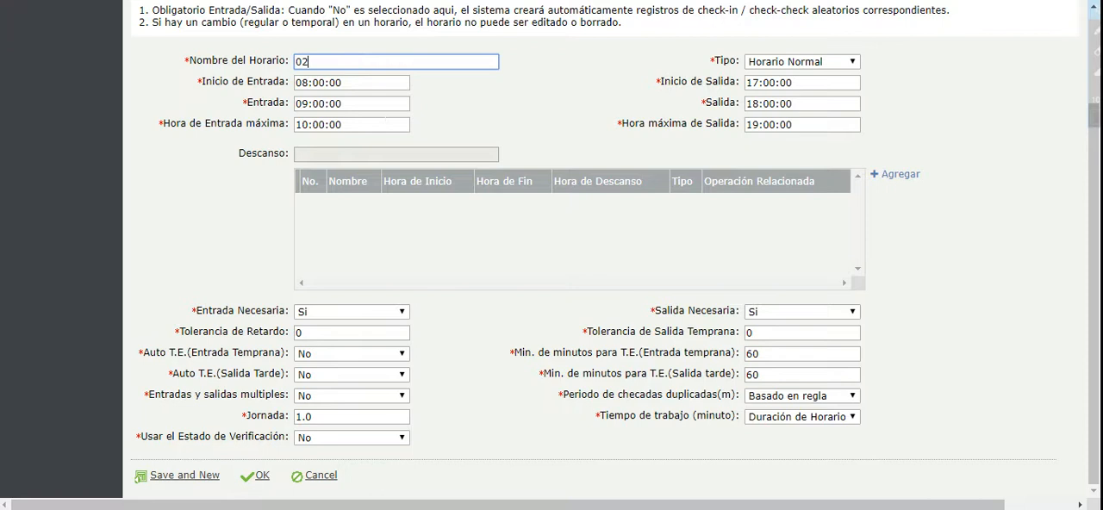
pyautogui.write('02PO')
pyautogui.write('-10PM')
# Set the 02PM-10PM timetable's Inicio de Entrada to 13:00:00 and its Entrada to 14:00:00.
pyautogui.click(297, 83)
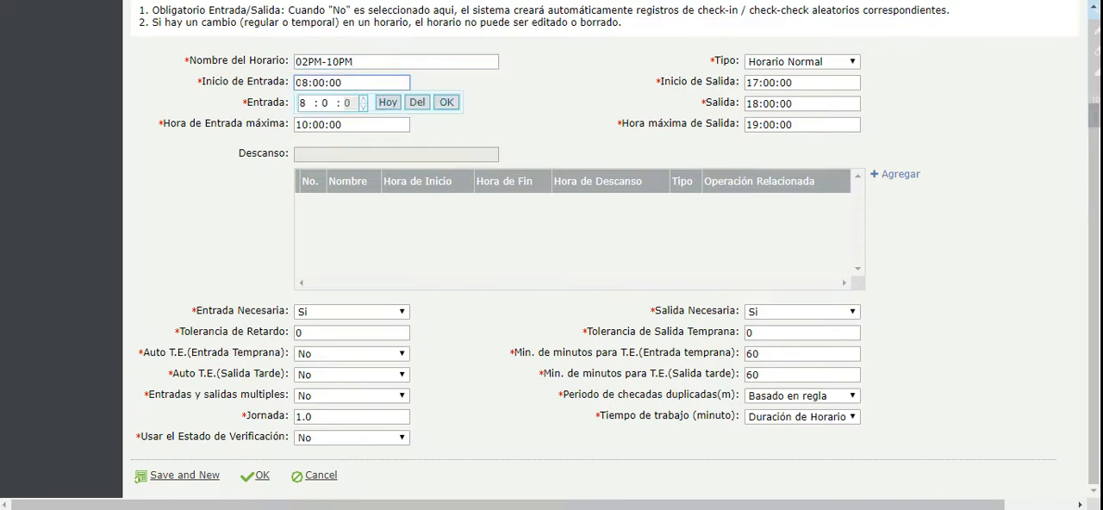
pyautogui.click(304, 102)
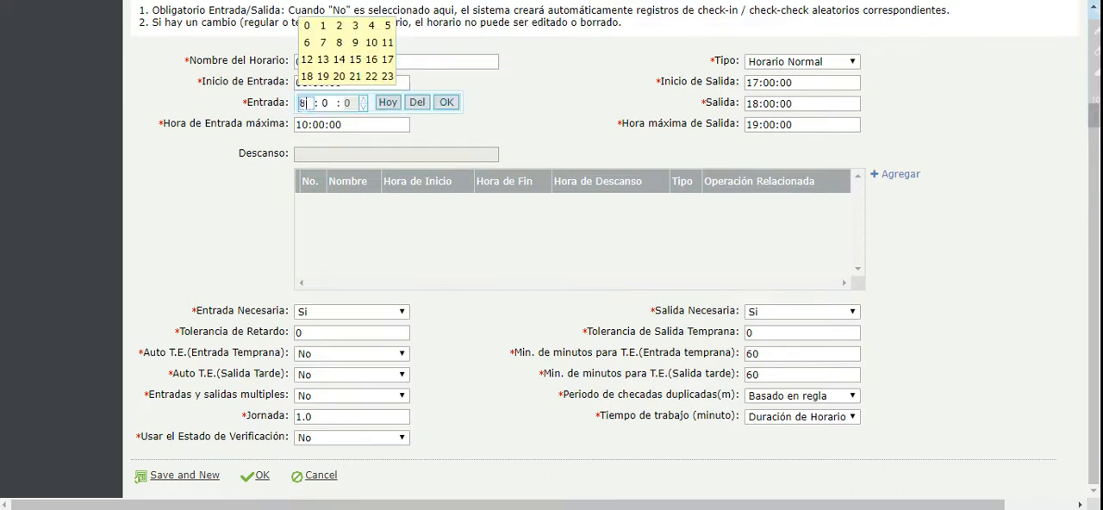
pyautogui.click(322, 60)
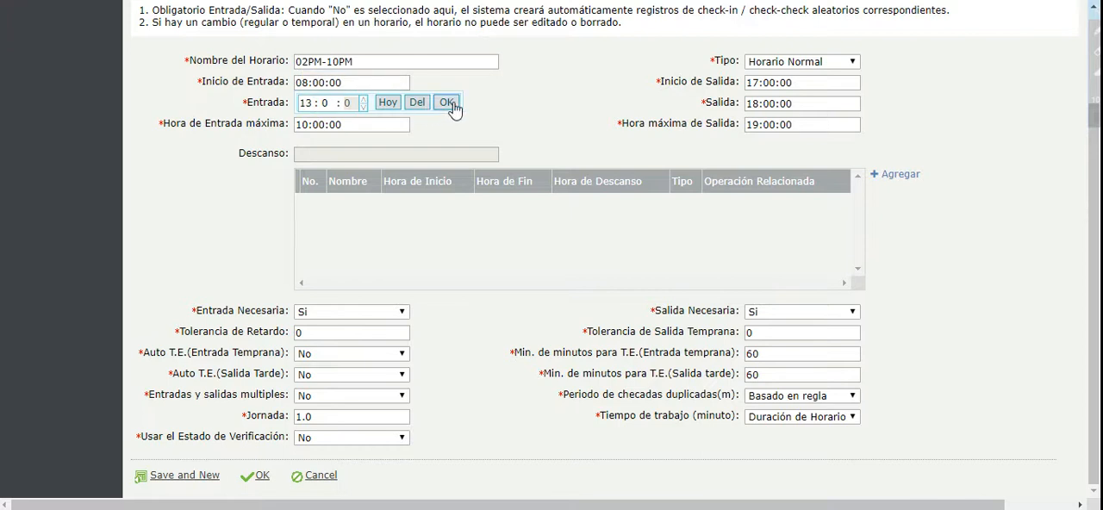
pyautogui.click(446, 102)
pyautogui.click(303, 124)
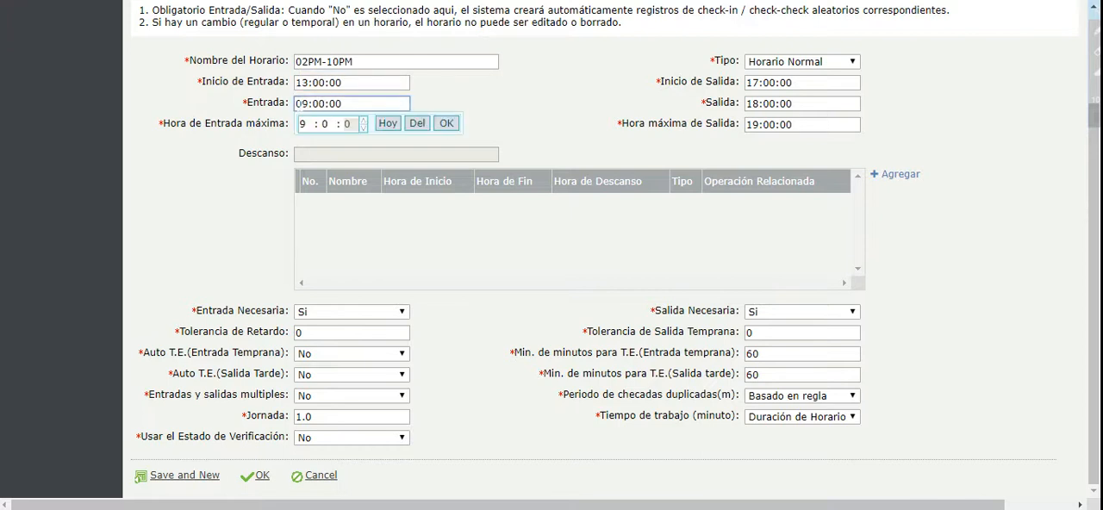
pyautogui.click(304, 123)
pyautogui.click(339, 80)
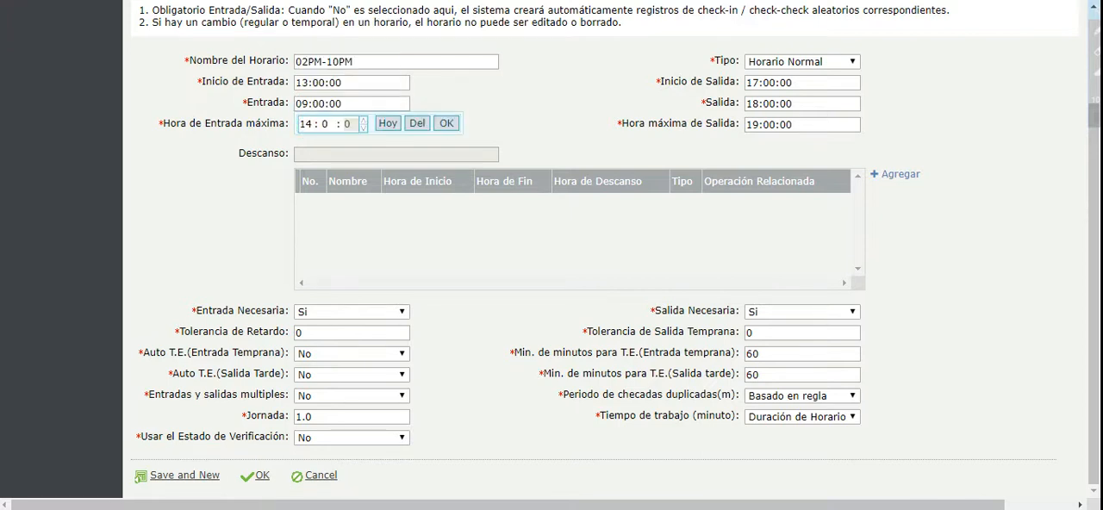
pyautogui.click(446, 124)
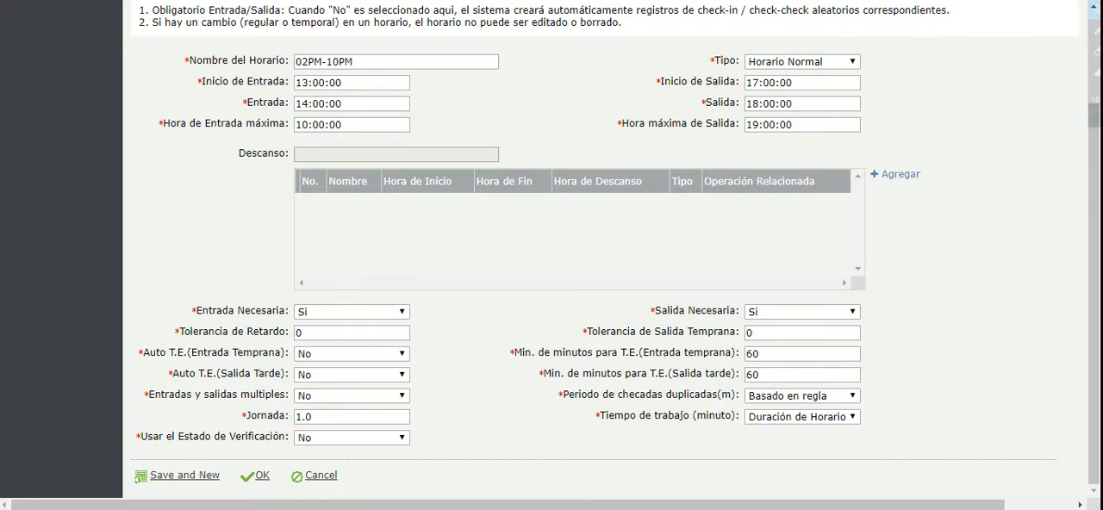
# Set the 02PM-10PM timetable's Hora de Entrada máxima to 15:00:00.
pyautogui.click(322, 126)
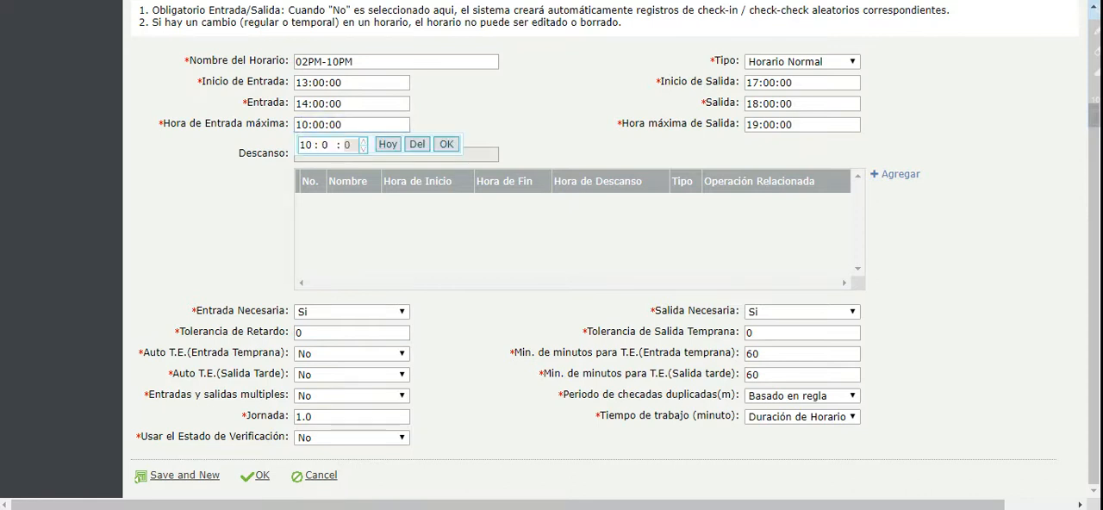
pyautogui.click(306, 144)
pyautogui.click(359, 103)
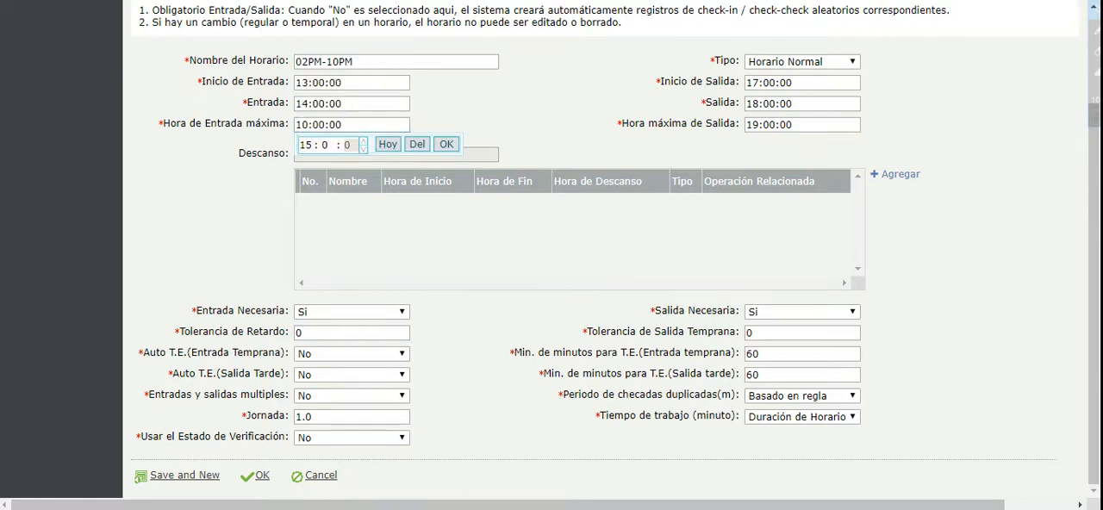
pyautogui.click(446, 145)
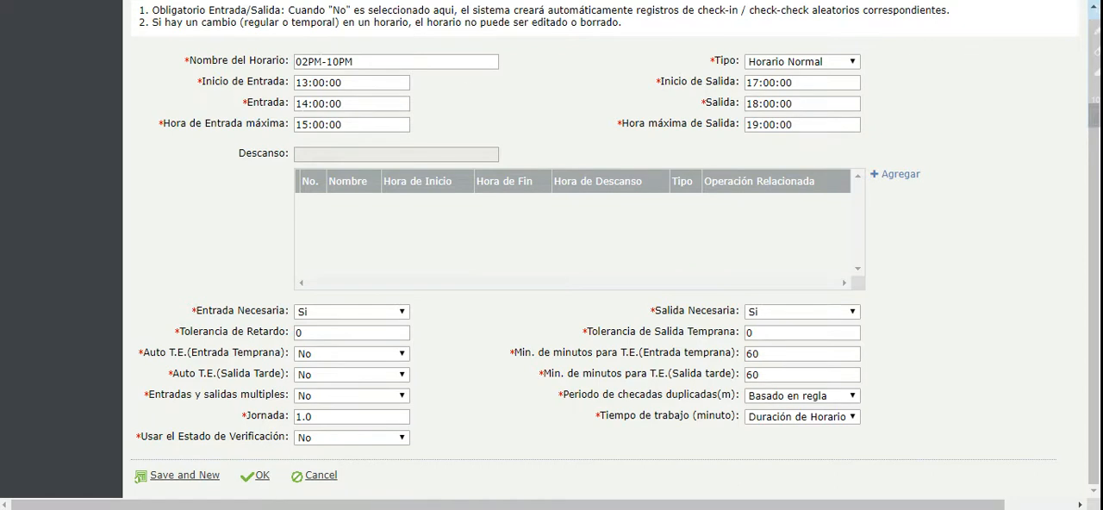
pyautogui.click(767, 84)
pyautogui.click(760, 104)
pyautogui.click(755, 102)
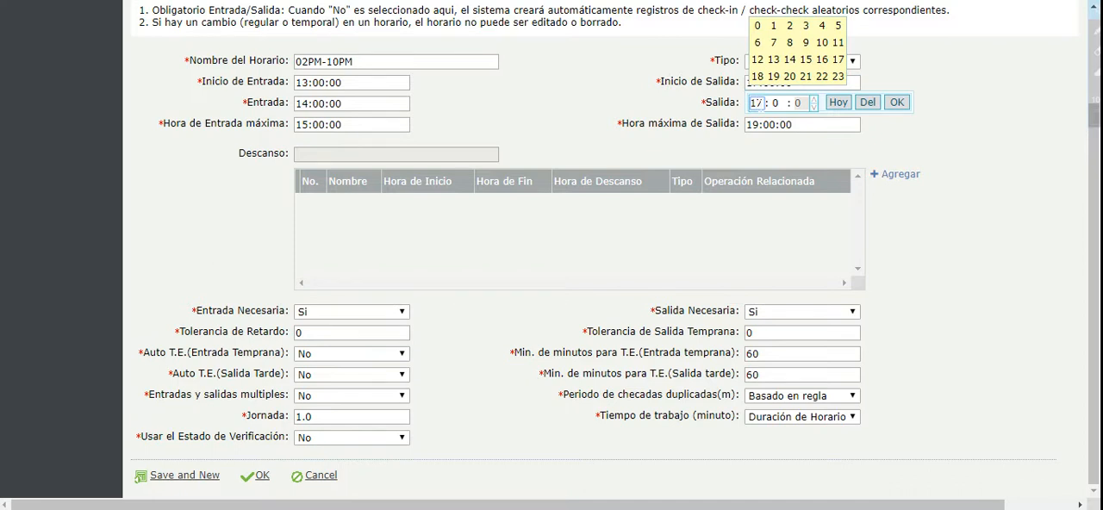
pyautogui.click(806, 76)
pyautogui.click(757, 103)
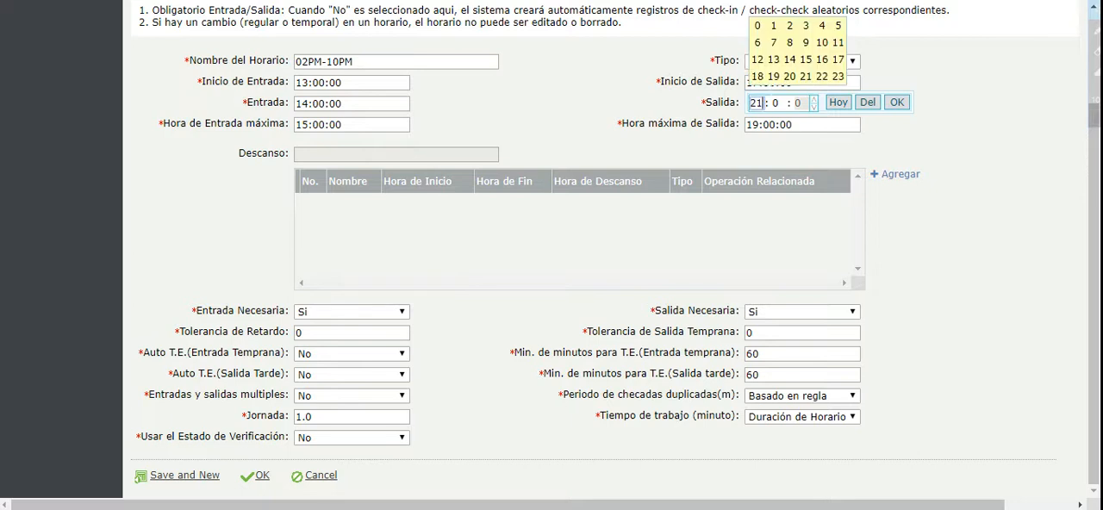
pyautogui.click(821, 76)
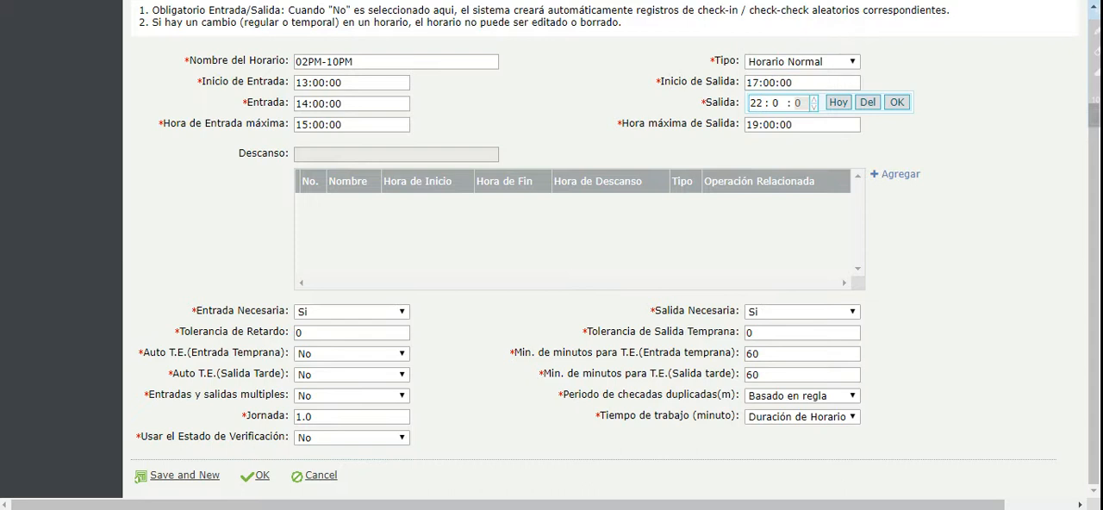
# Set the 02PM-10PM timetable's Hora máxima de Salida to 23:00:00.
pyautogui.click(767, 123)
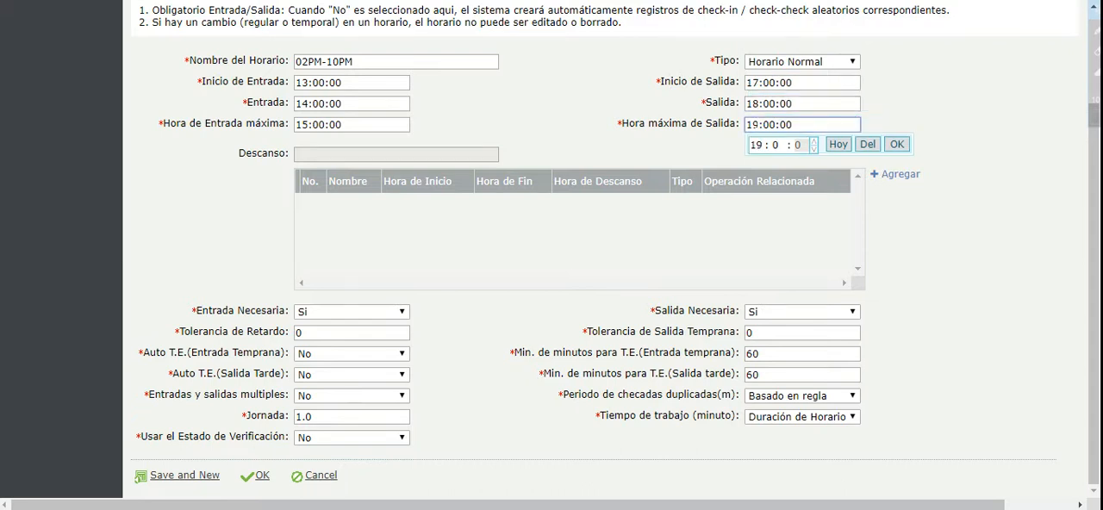
pyautogui.click(757, 145)
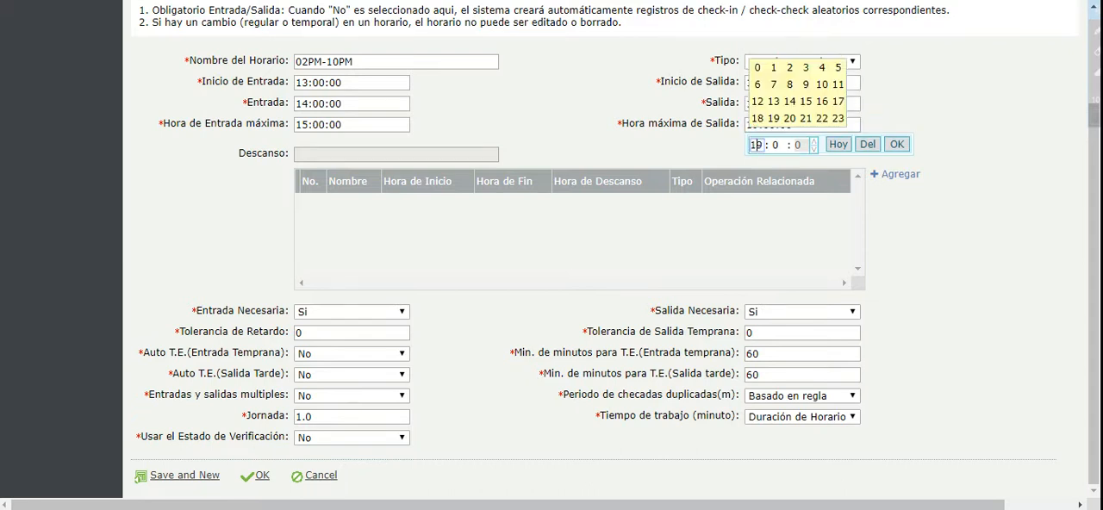
pyautogui.click(847, 123)
pyautogui.click(897, 144)
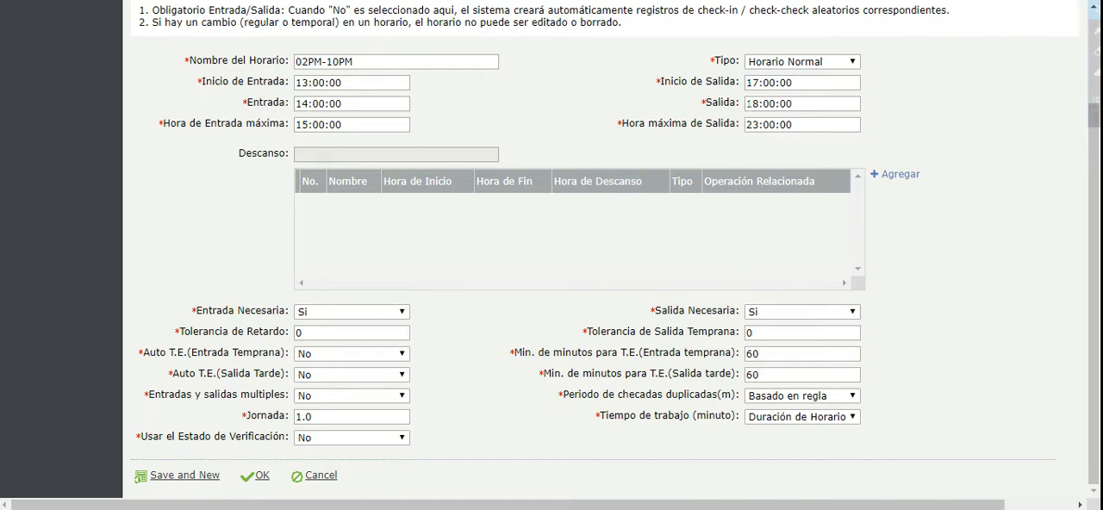
# Set the 02PM-10PM timetable's Salida to 22:00:00 and its Inicio de Salida to 21:00:00.
pyautogui.click(747, 103)
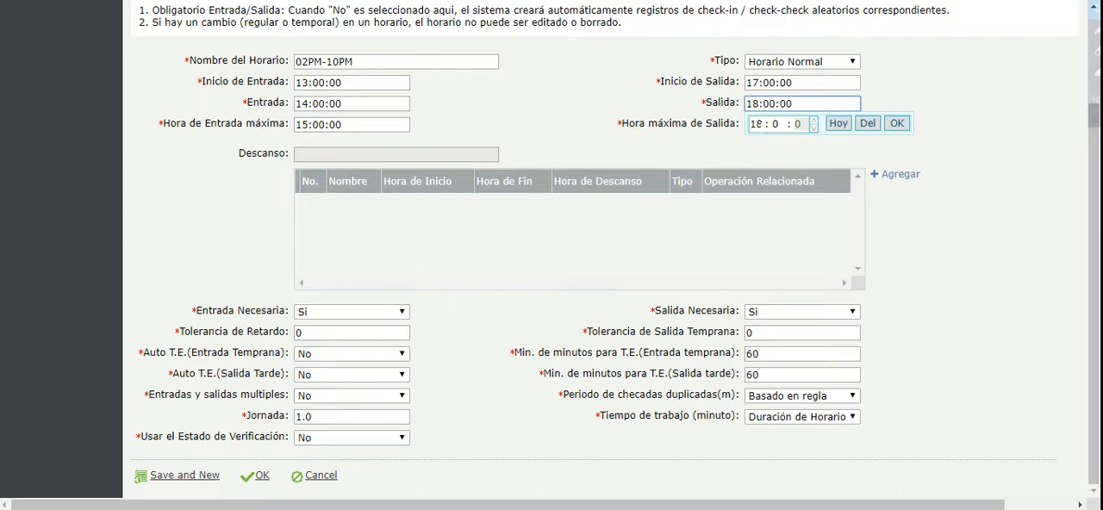
pyautogui.click(756, 124)
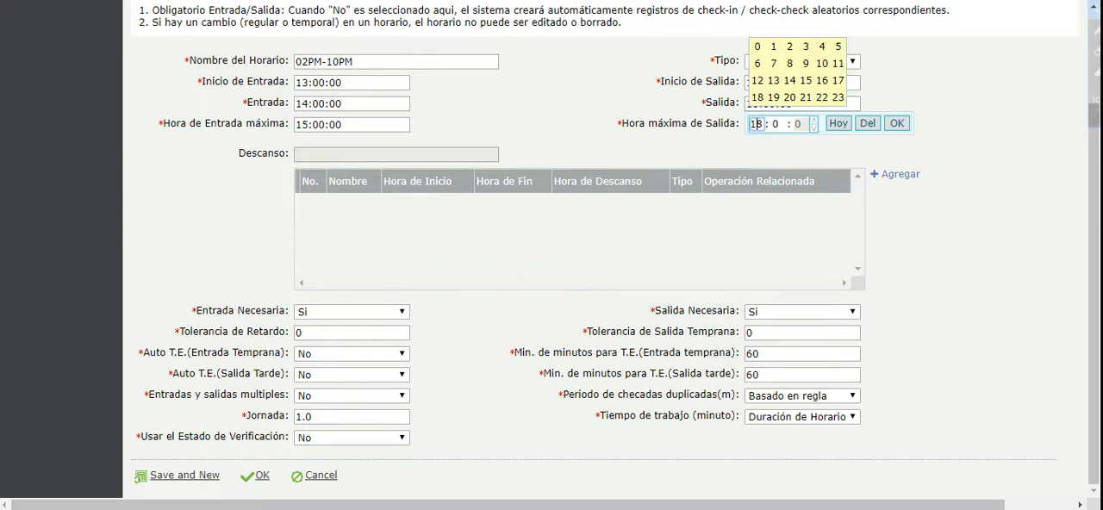
pyautogui.click(822, 97)
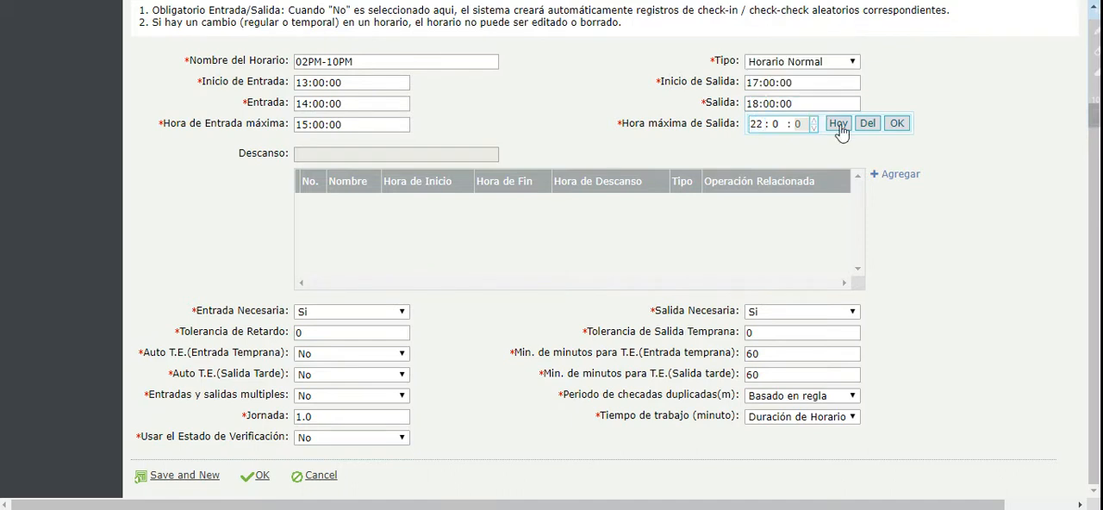
pyautogui.click(897, 123)
pyautogui.click(784, 83)
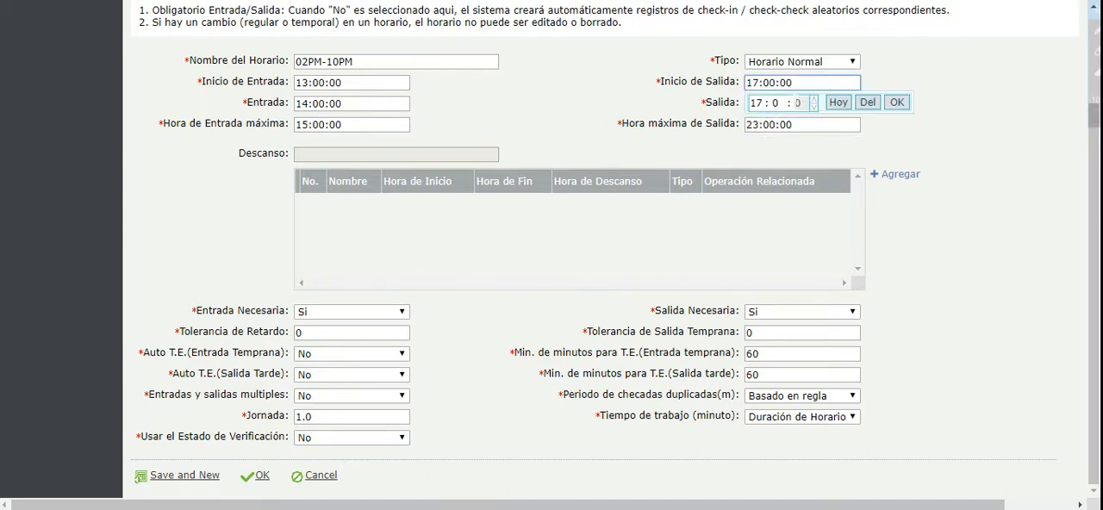
pyautogui.click(756, 102)
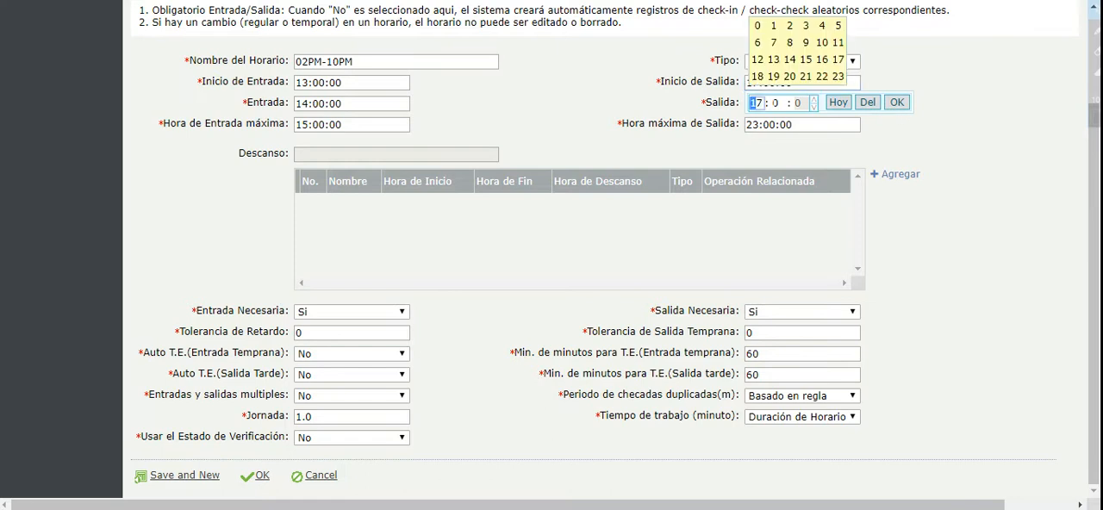
pyautogui.click(806, 76)
pyautogui.click(896, 102)
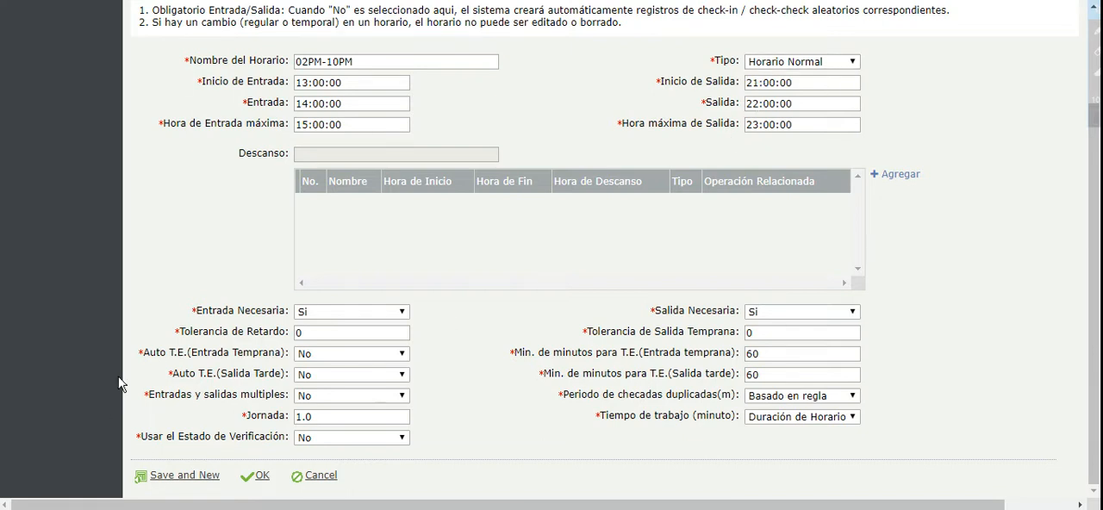
# Set the late-arrival and early-departure tolerances to 5 each and save the 02PM-10PM timetable.
pyautogui.click(268, 338)
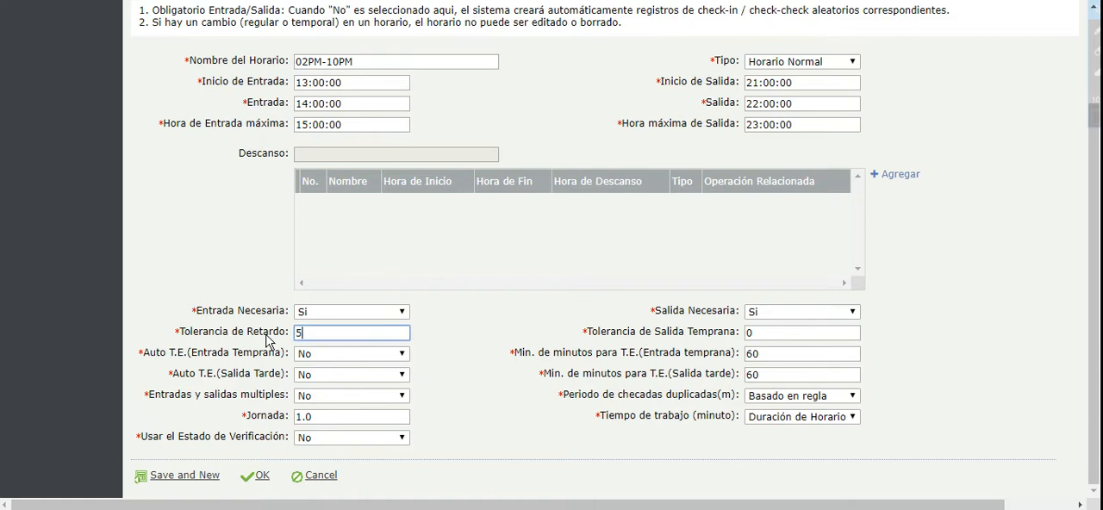
pyautogui.write('5')
pyautogui.click(616, 339)
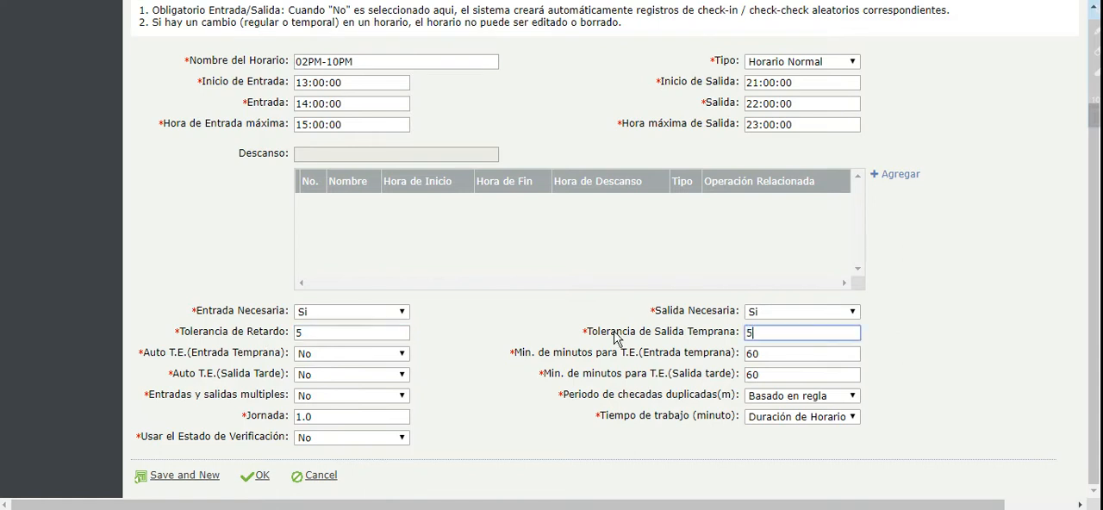
pyautogui.click(261, 476)
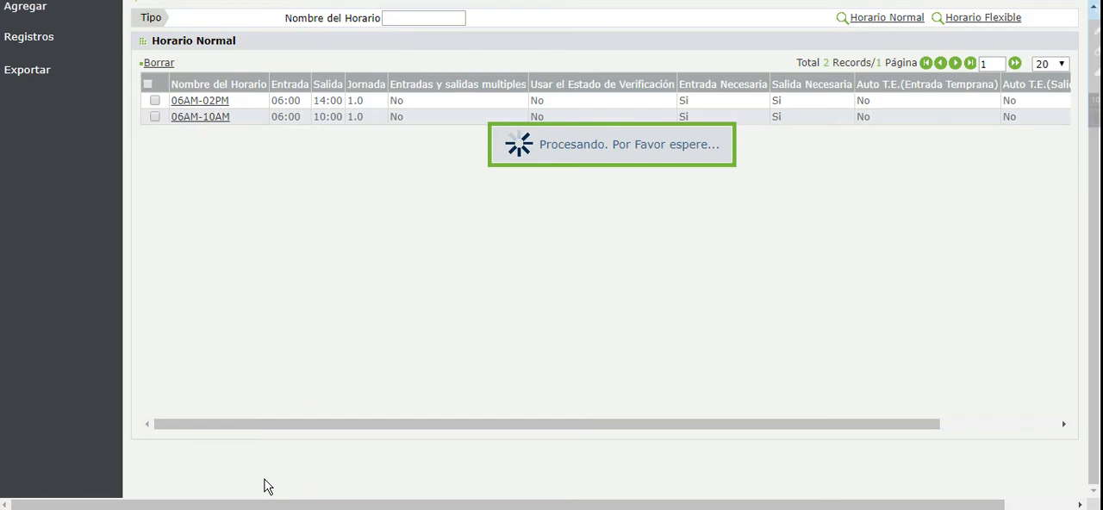